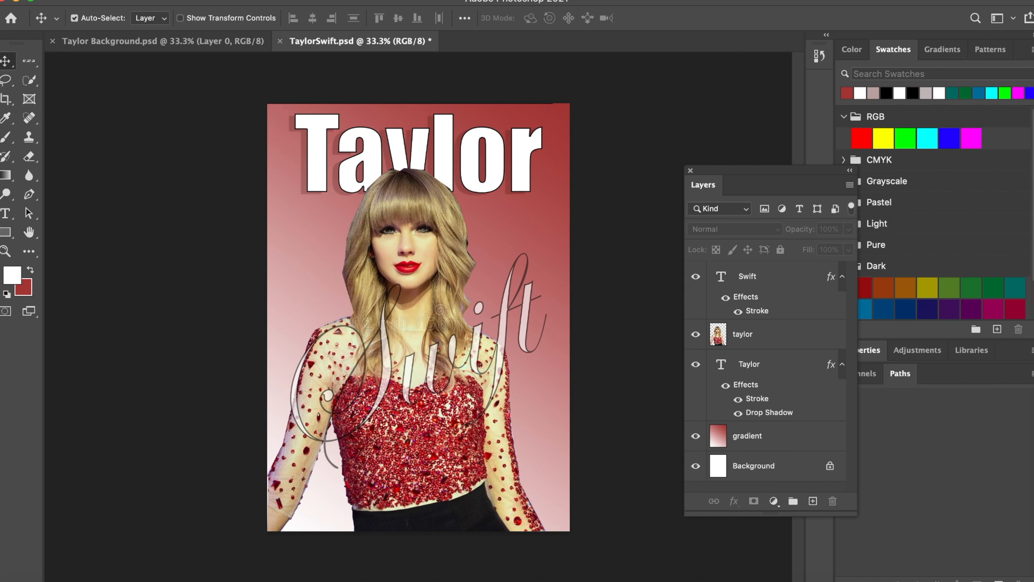
Create a new A4 portrait document, 210 x 297 mm at 300 ppi, with a white background
left_click(126, 2)
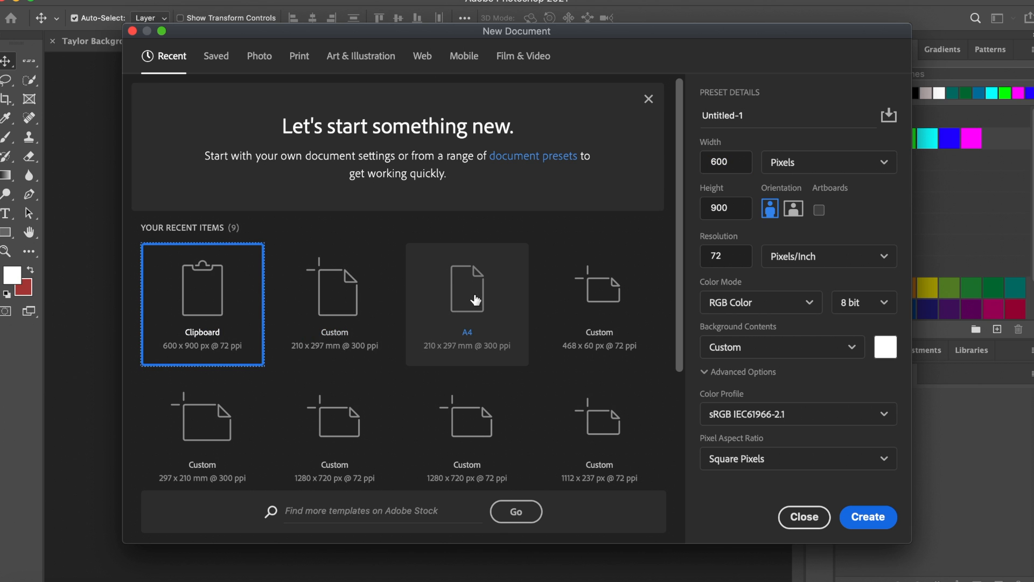
left_click(476, 300)
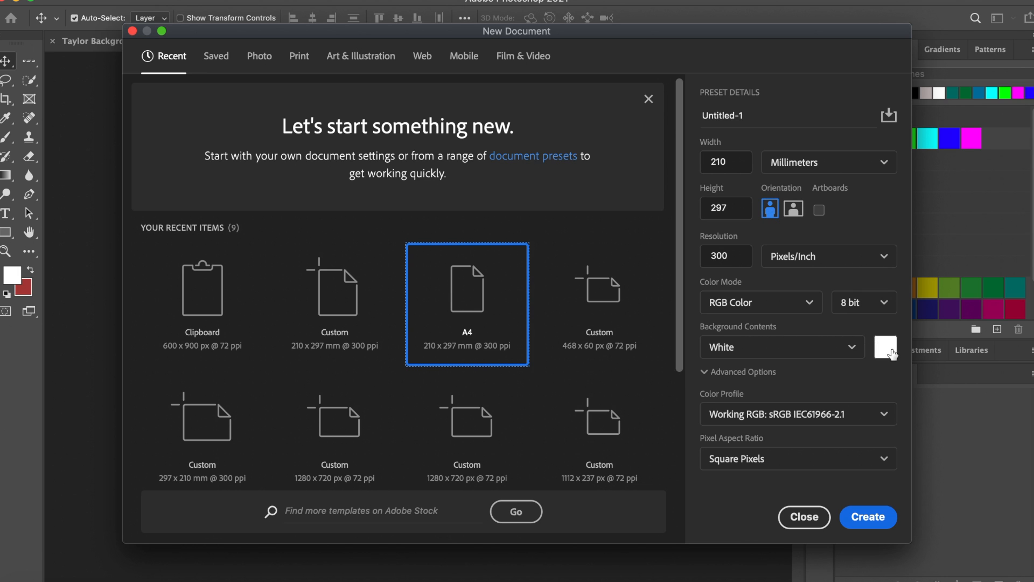
left_click(880, 517)
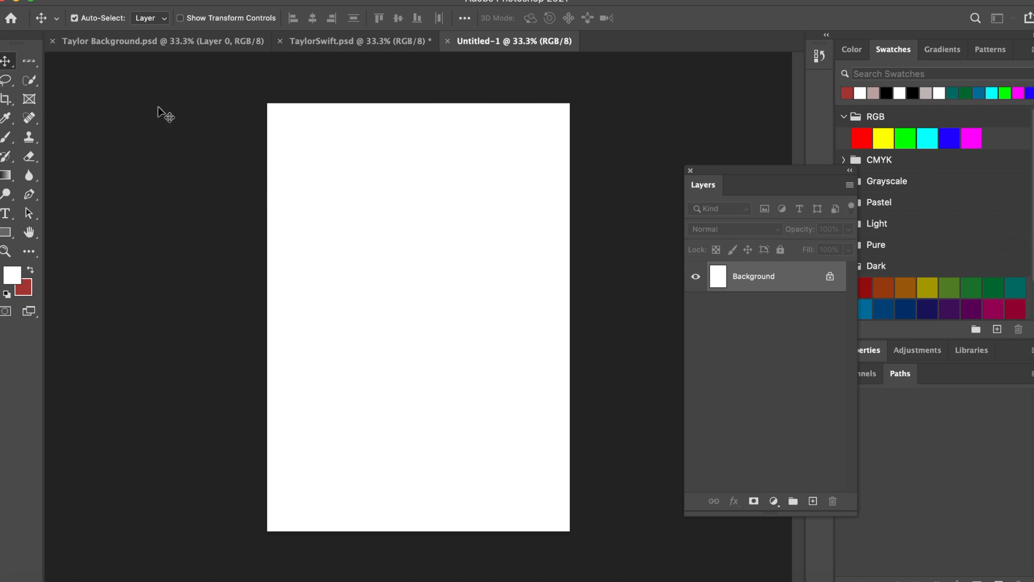
Place the taylor-swift JPEG photo from the Desktop as an embedded image and scale it up to the full page height
left_click(104, 0)
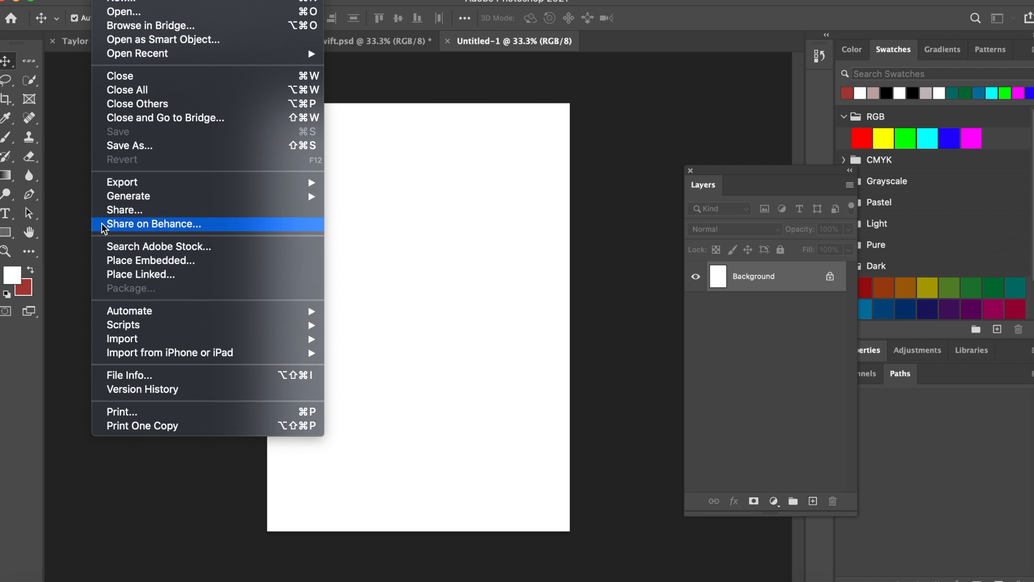
left_click(175, 268)
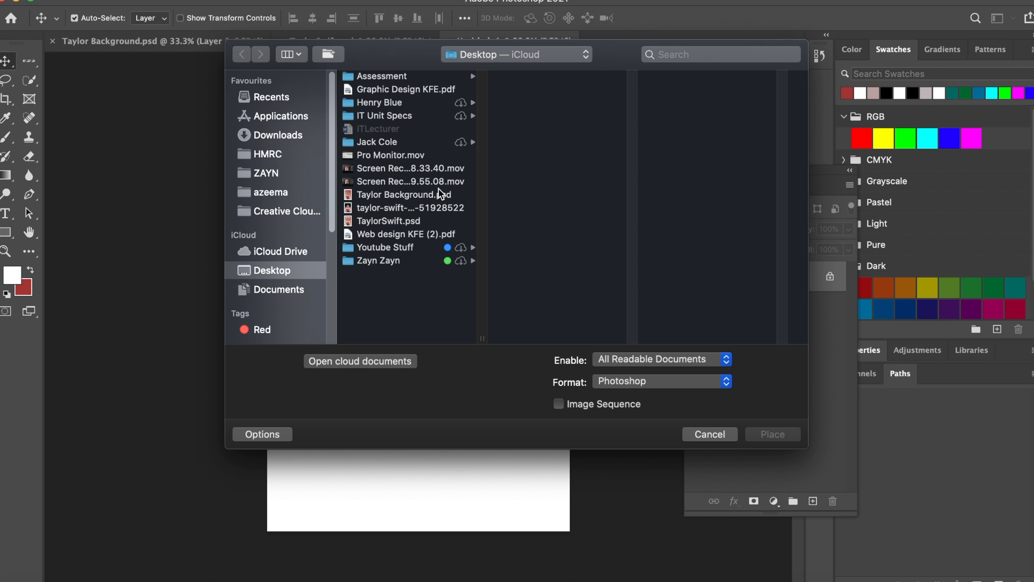
left_click(443, 212)
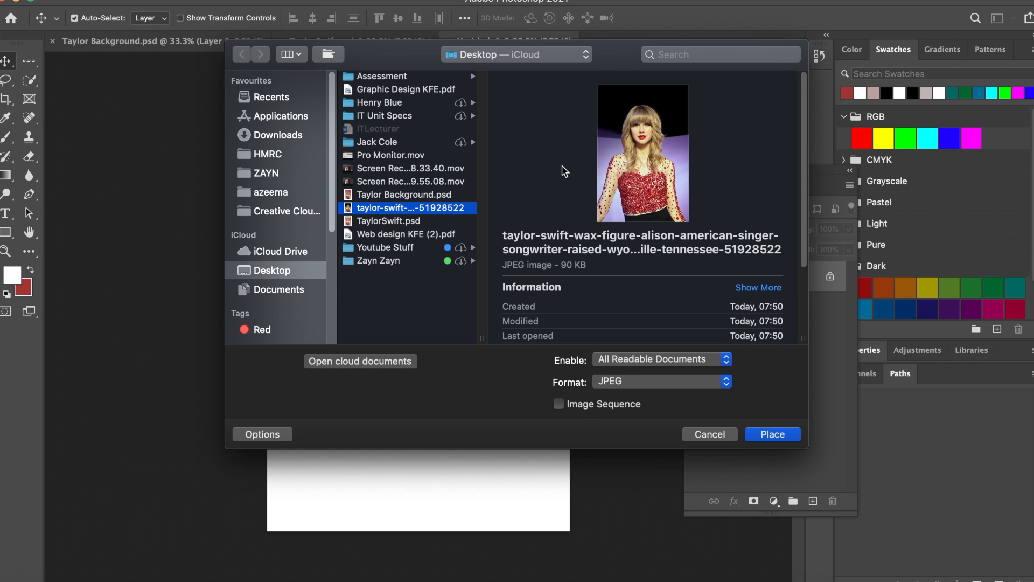
left_click(759, 434)
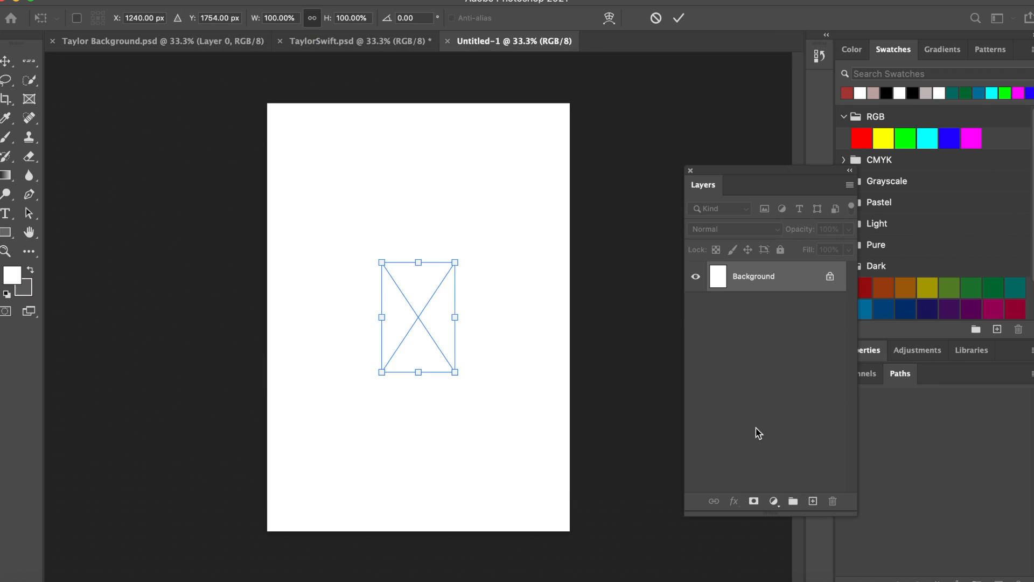
left_click_drag(455, 263, 561, 102)
left_click_drag(378, 384, 288, 543)
key("Return")
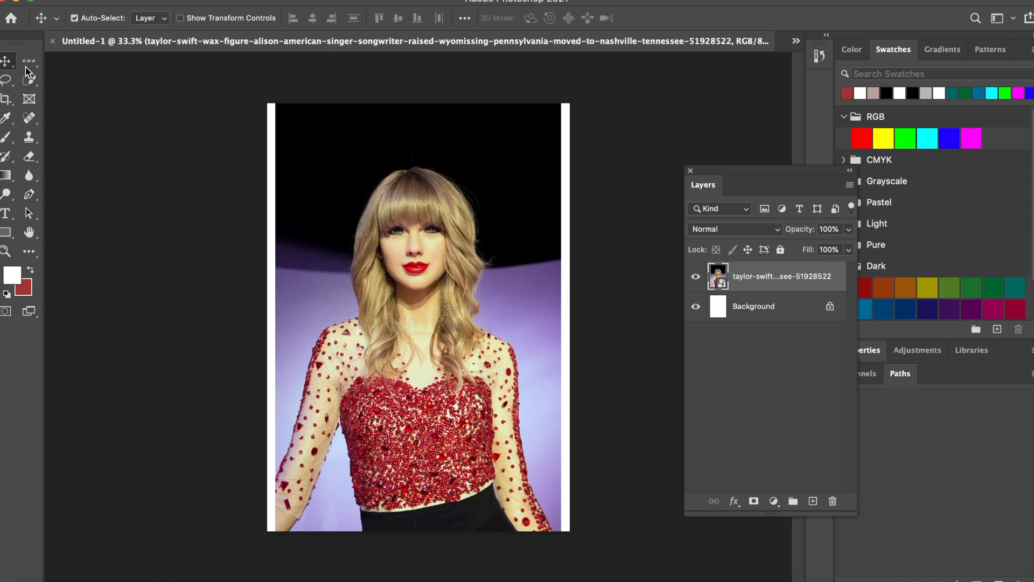
Outline the singer's arms, shoulders and hair with the Polygonal Lasso, closing the selection along the bottom edge of the page
left_click(6, 80)
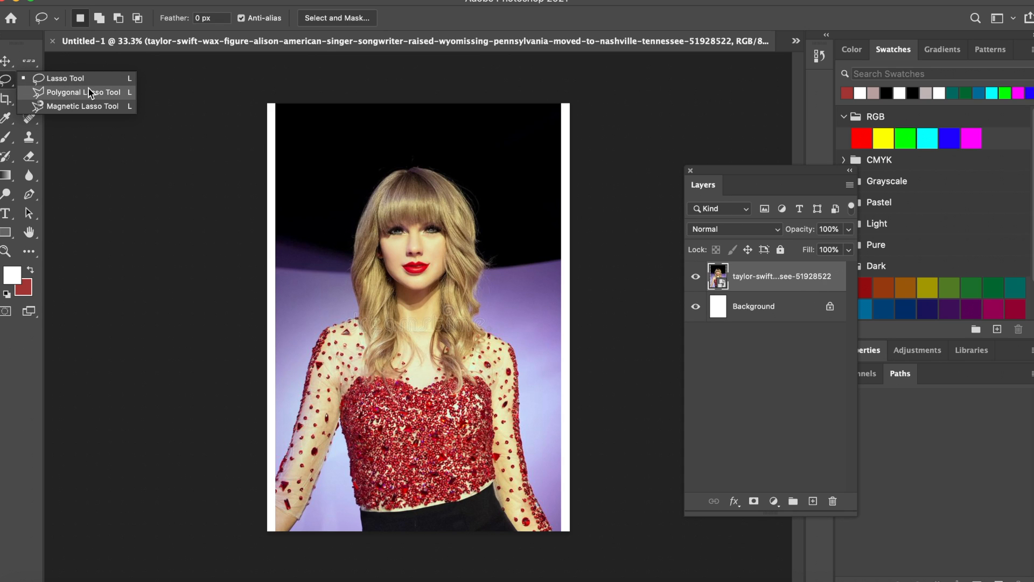
left_click(89, 93)
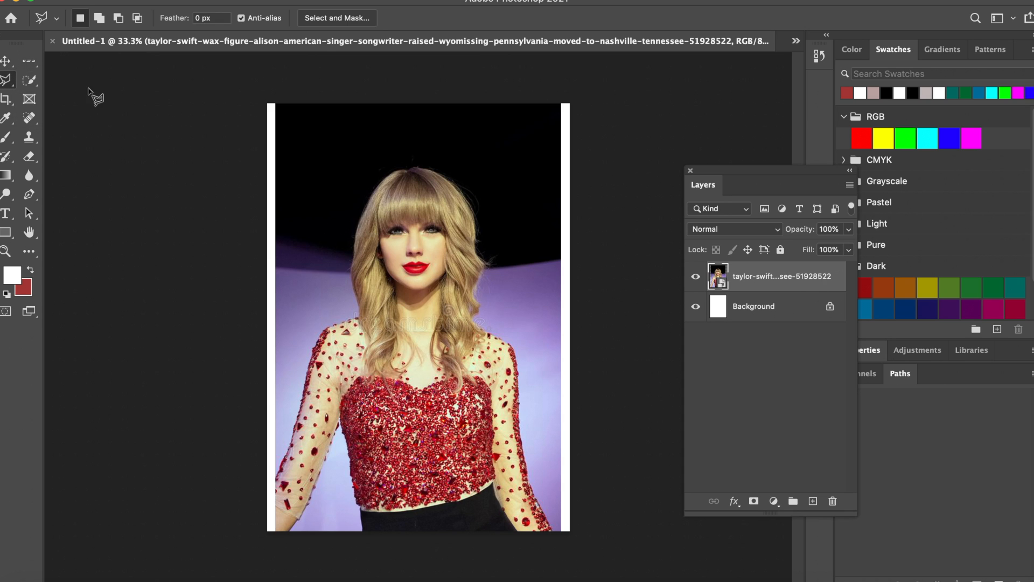
left_click(276, 480)
left_click(289, 443)
left_click(302, 403)
left_click(315, 349)
left_click(327, 330)
left_click(358, 316)
left_click(359, 307)
left_click(351, 266)
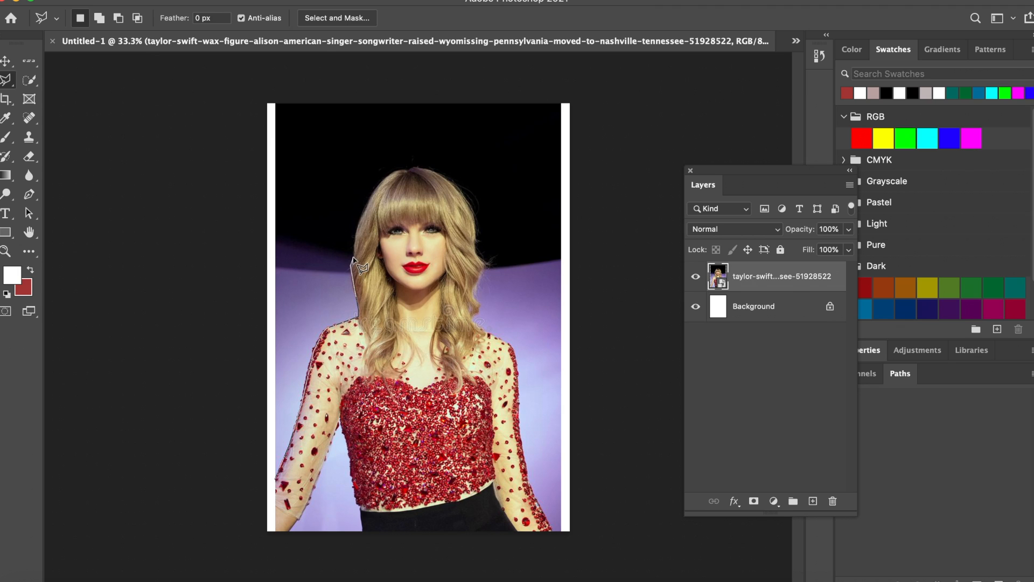
left_click(364, 210)
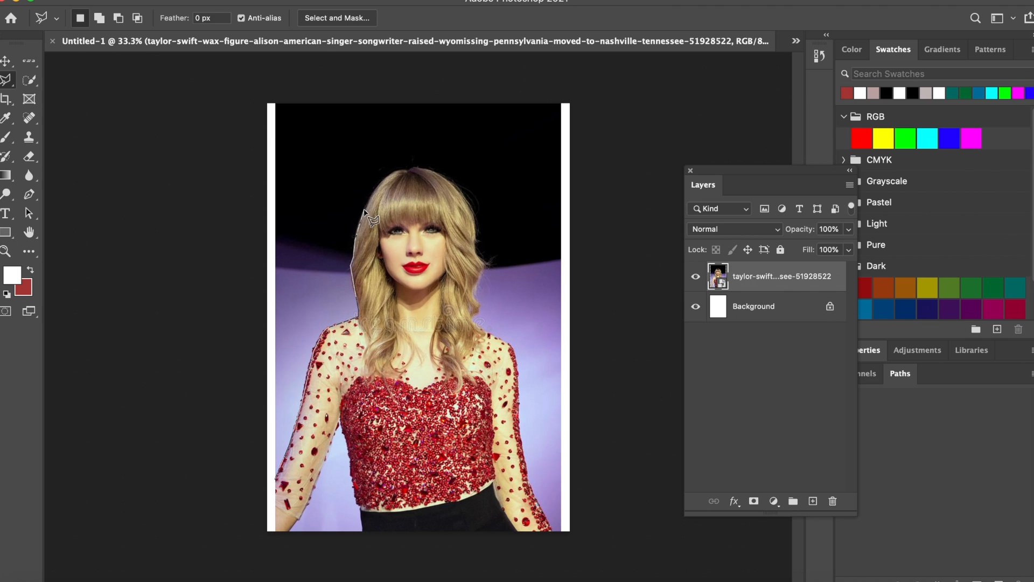
left_click(384, 177)
left_click(408, 170)
left_click(414, 168)
left_click(428, 169)
left_click(443, 176)
left_click(460, 193)
left_click(472, 209)
left_click(475, 248)
left_click(485, 265)
left_click(472, 293)
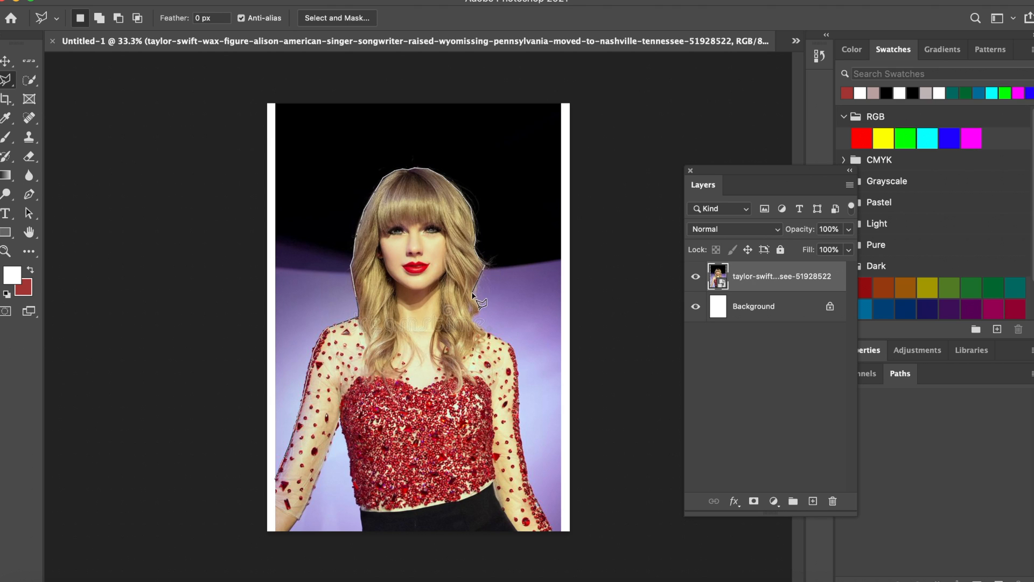
left_click(477, 325)
left_click(520, 439)
left_click(524, 465)
left_click(528, 480)
left_click(555, 532)
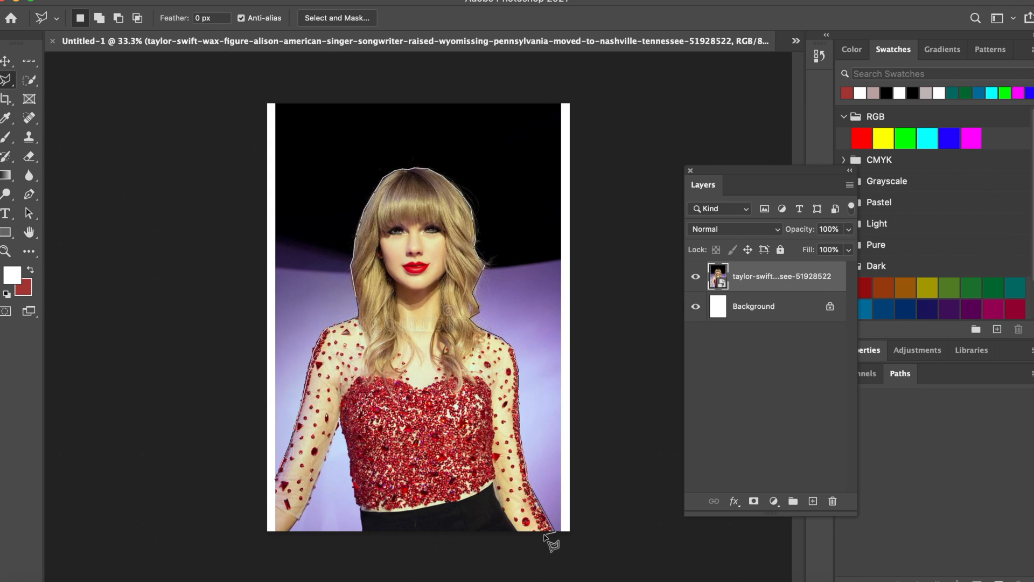
left_click(275, 532)
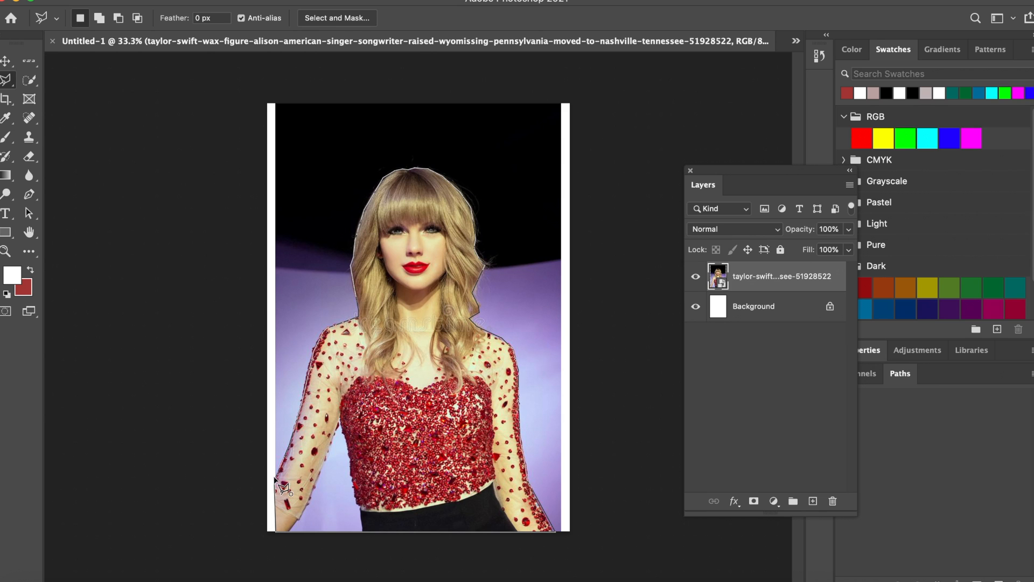
left_click(282, 489)
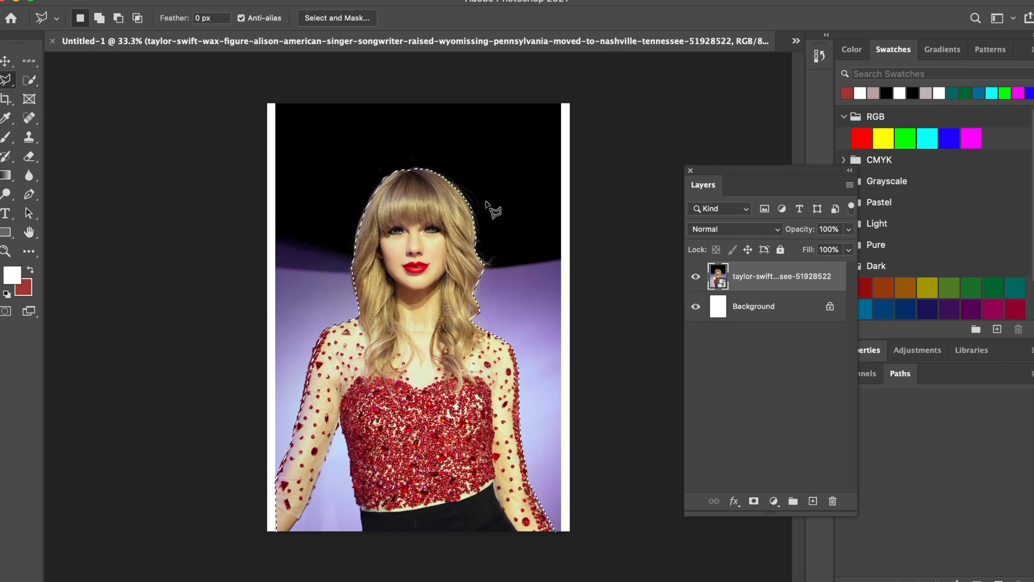
Invert the selection and try to delete the photo background around the singer
right_click(449, 208)
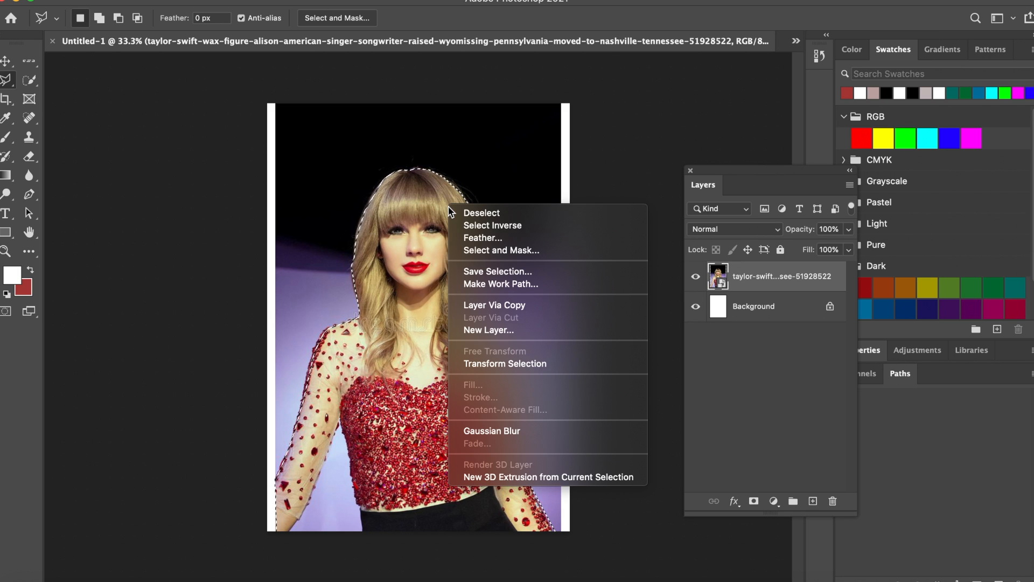
left_click(473, 226)
key("BackSpace")
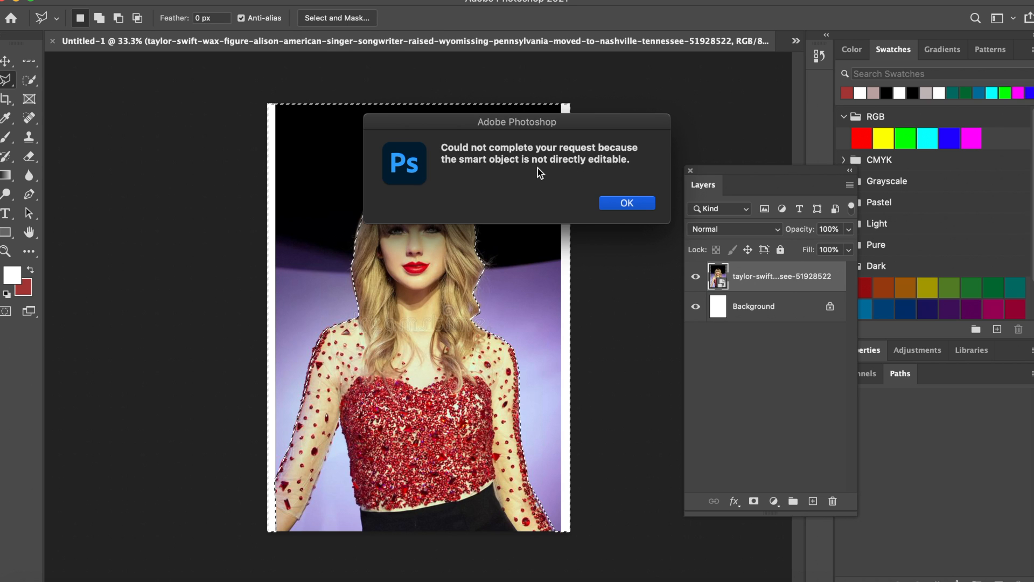
left_click(624, 202)
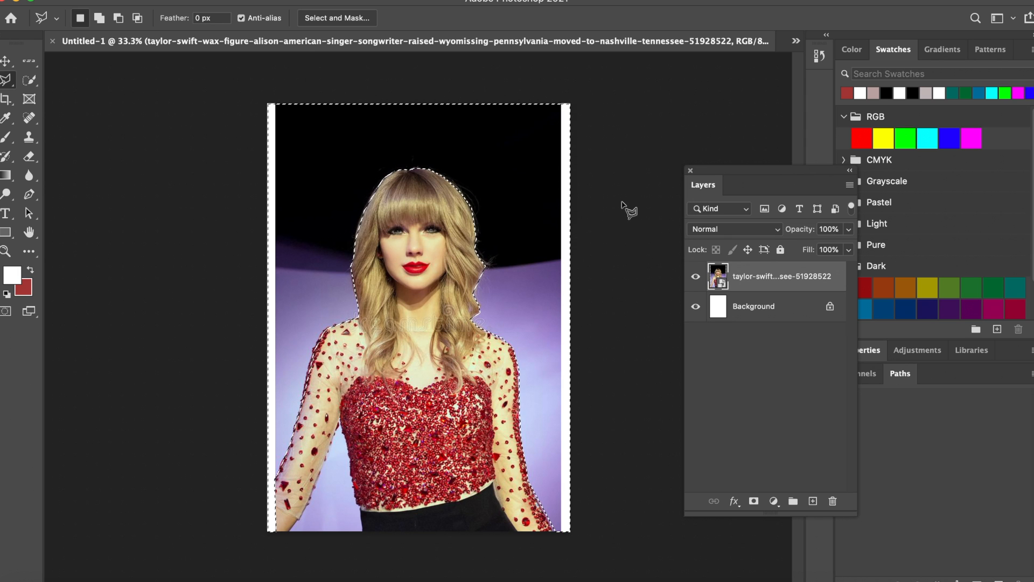
Rasterize the photo layer, delete the selected background around the singer and deselect
right_click(839, 275)
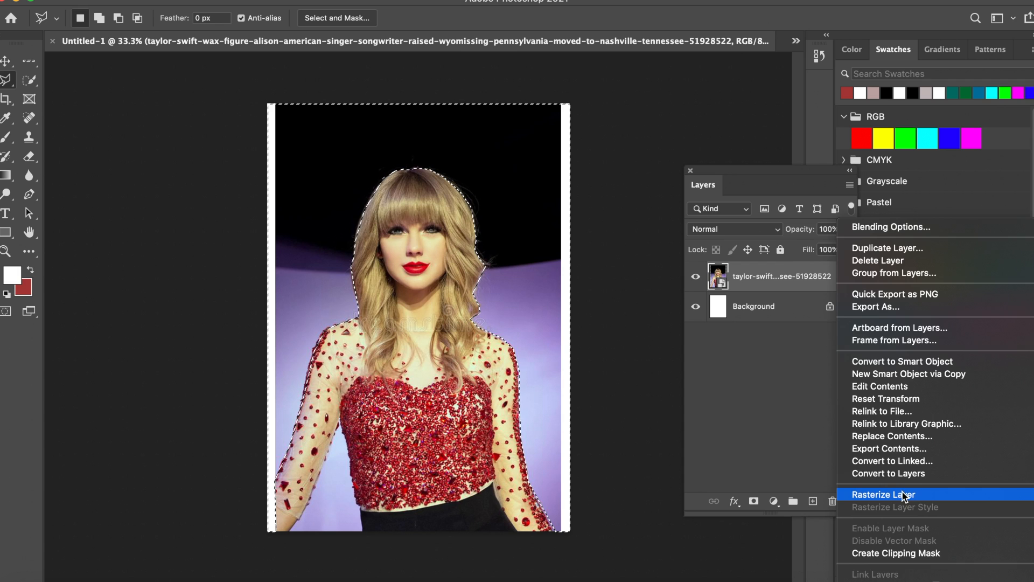
left_click(904, 494)
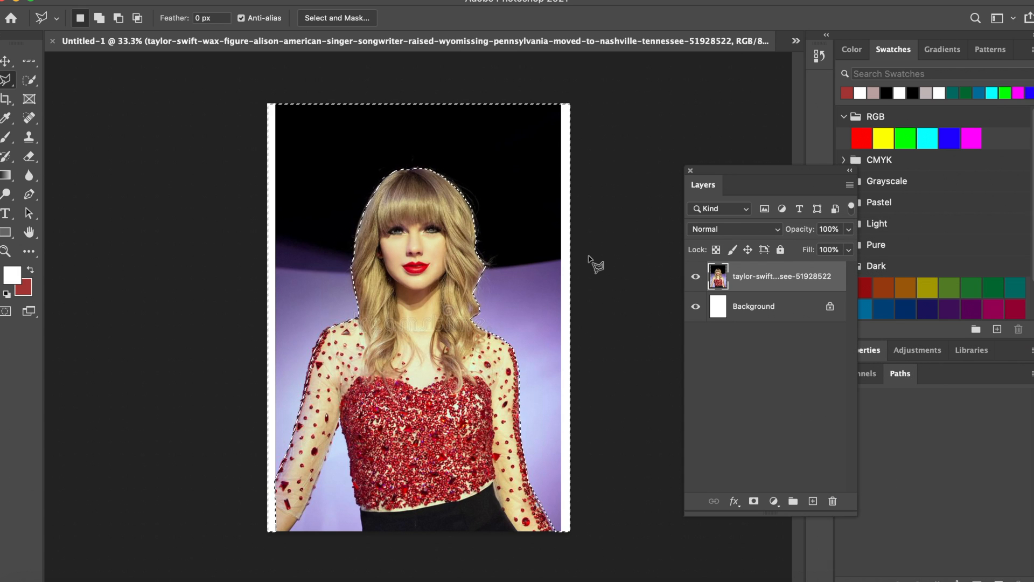
key("Delete")
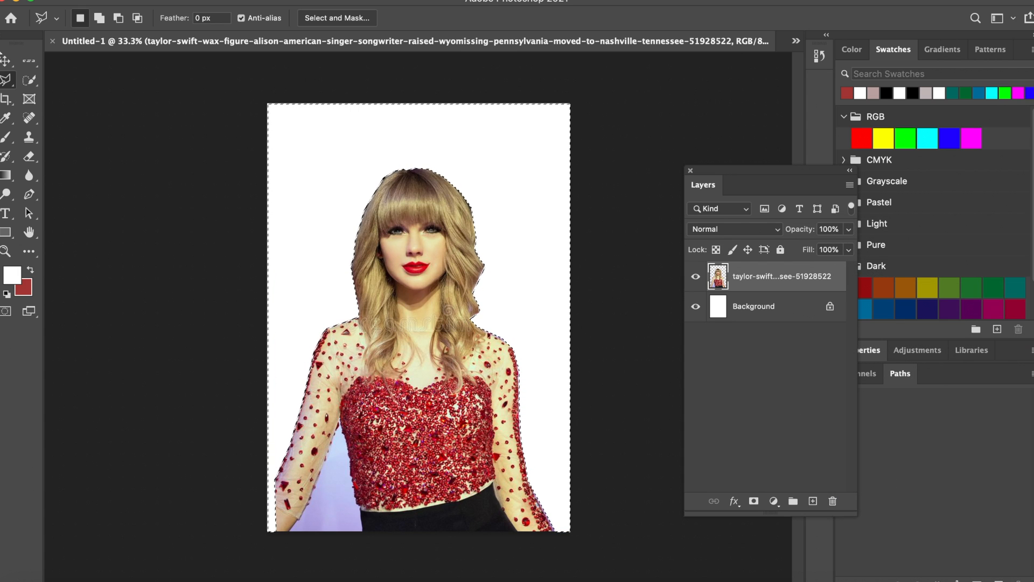
left_click(6, 62)
key("ctrl+d")
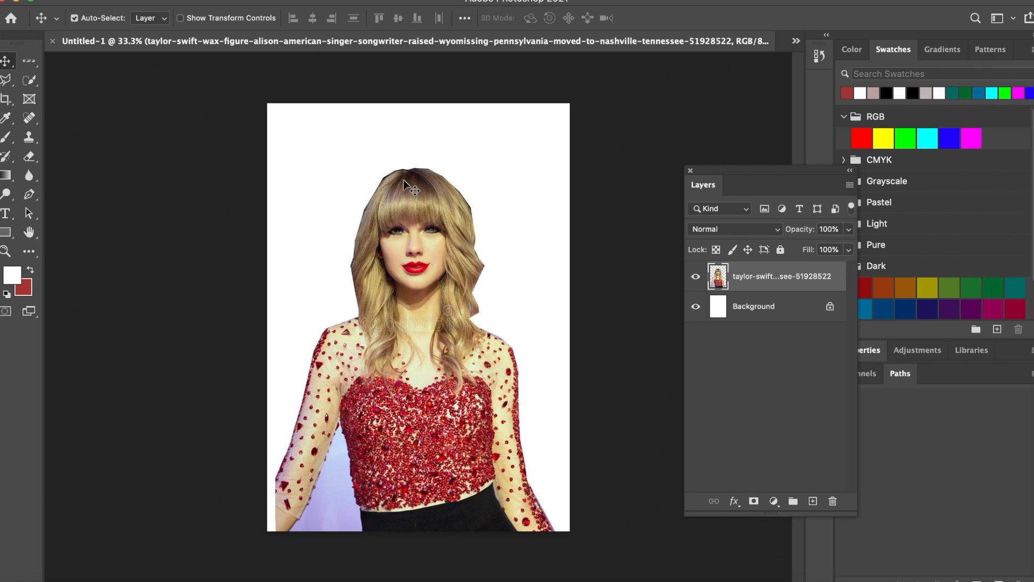
Soften the jagged cut-out edges of the singer's hair with the Smudge tool at 50% strength
key("super+plus")
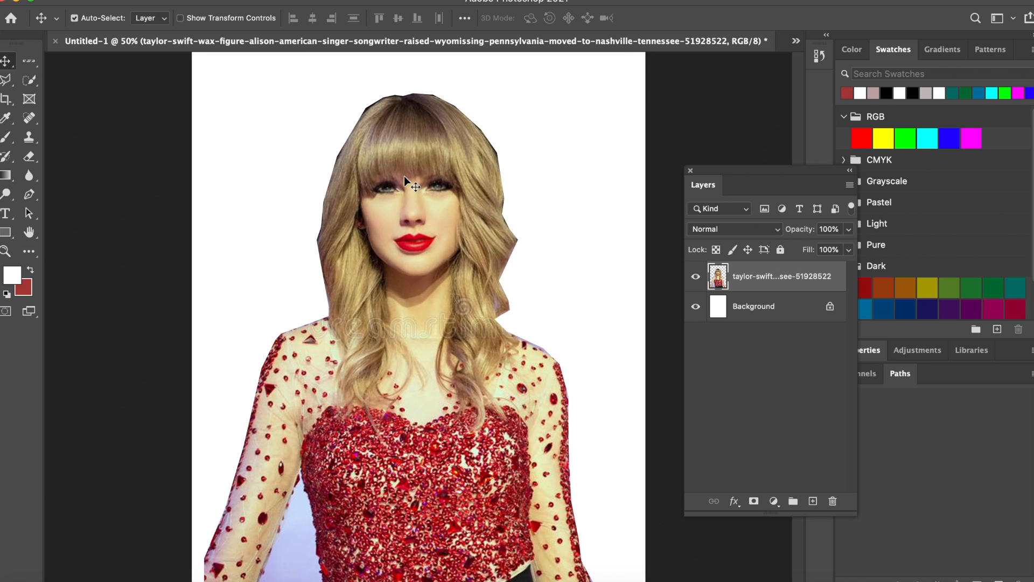
left_click(29, 156)
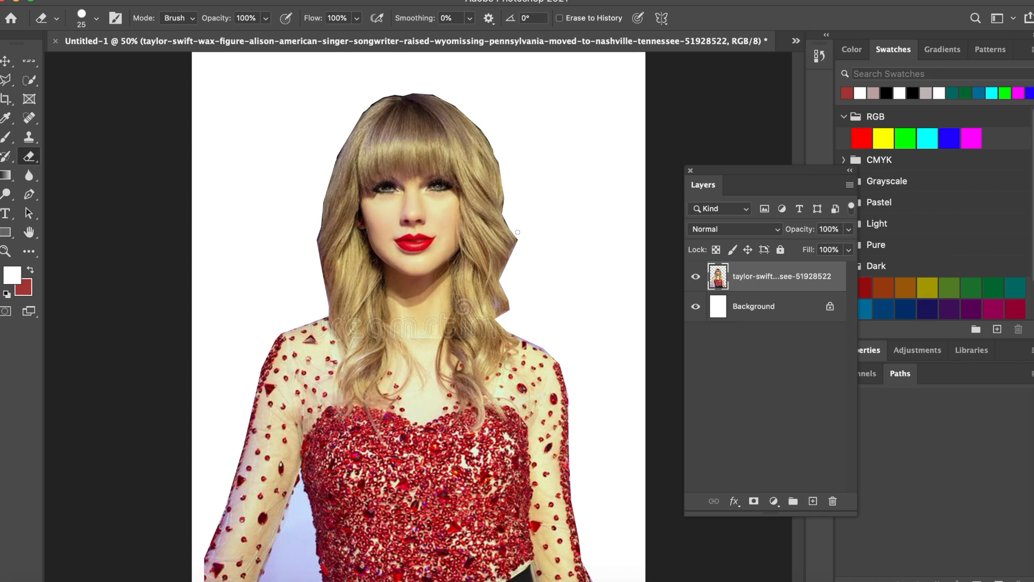
left_click(29, 176)
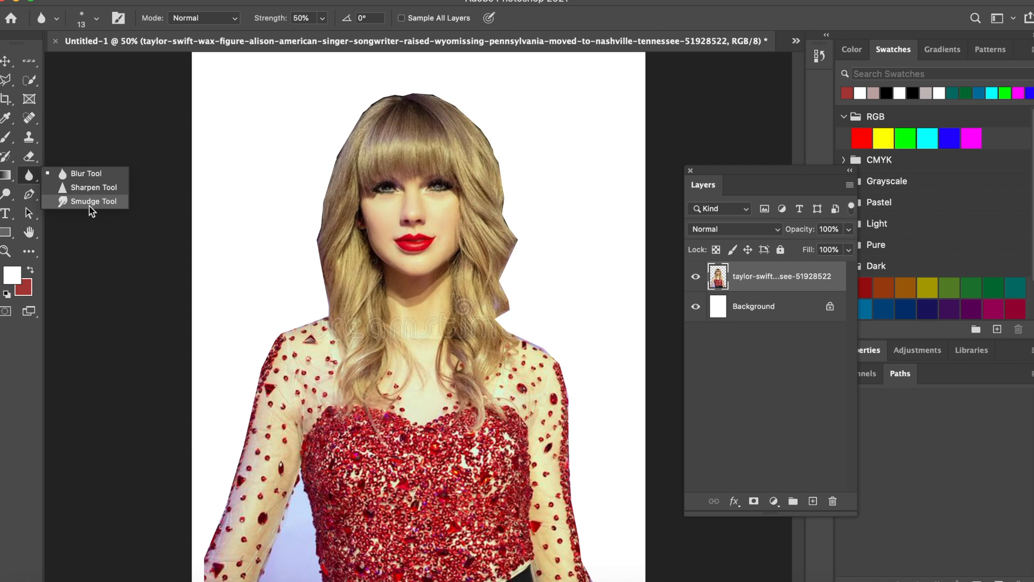
left_click(91, 203)
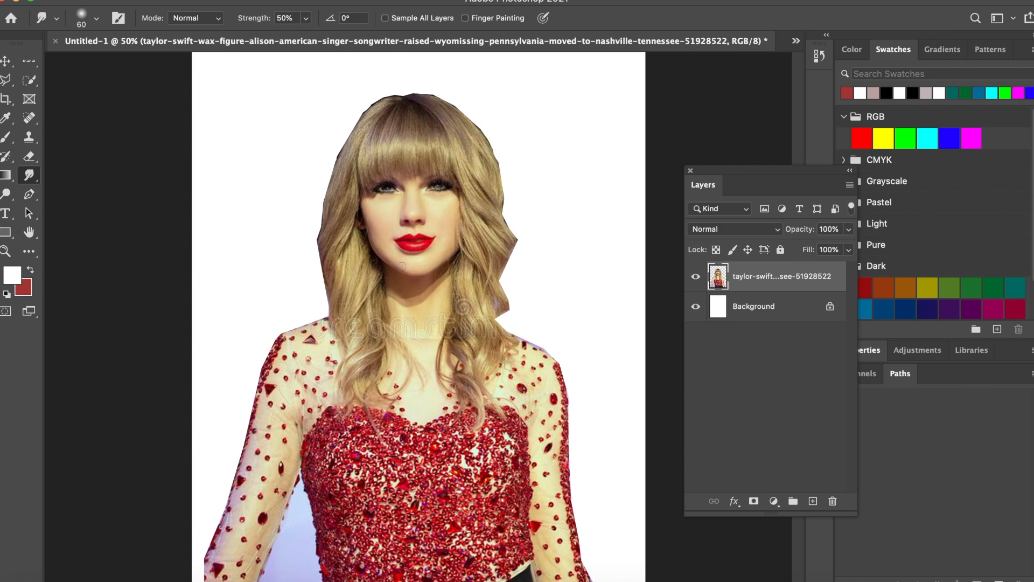
left_click_drag(517, 244, 516, 247)
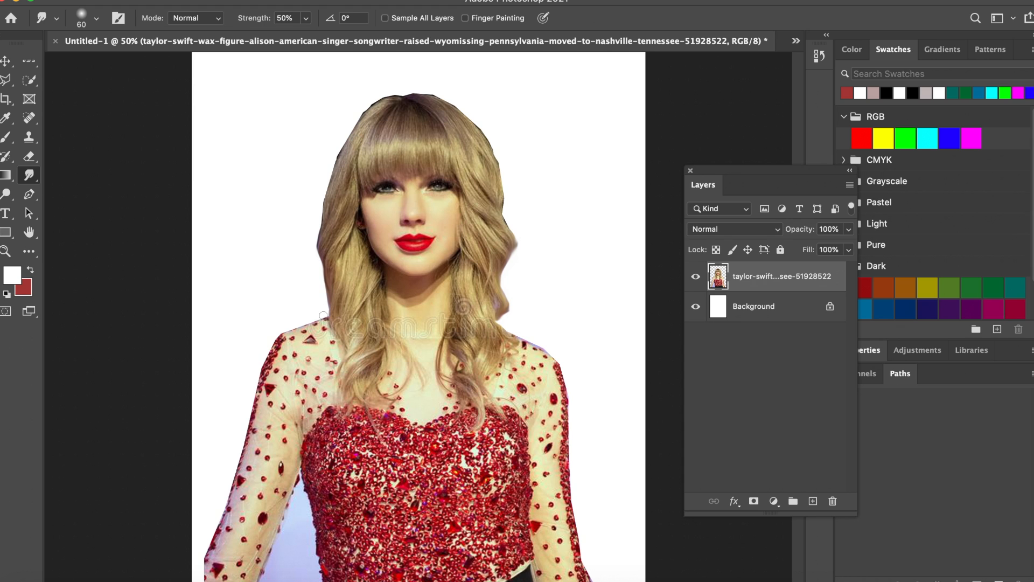
left_click(7, 61)
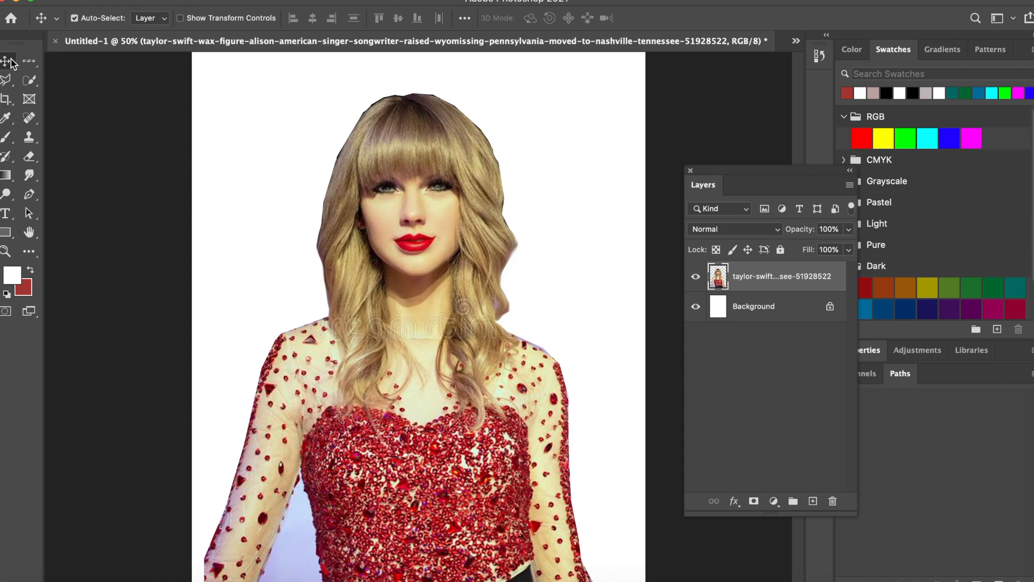
Remove the leftover purple background between the arm and the torso using the Quick Selection tool, and deselect
key("super+minus")
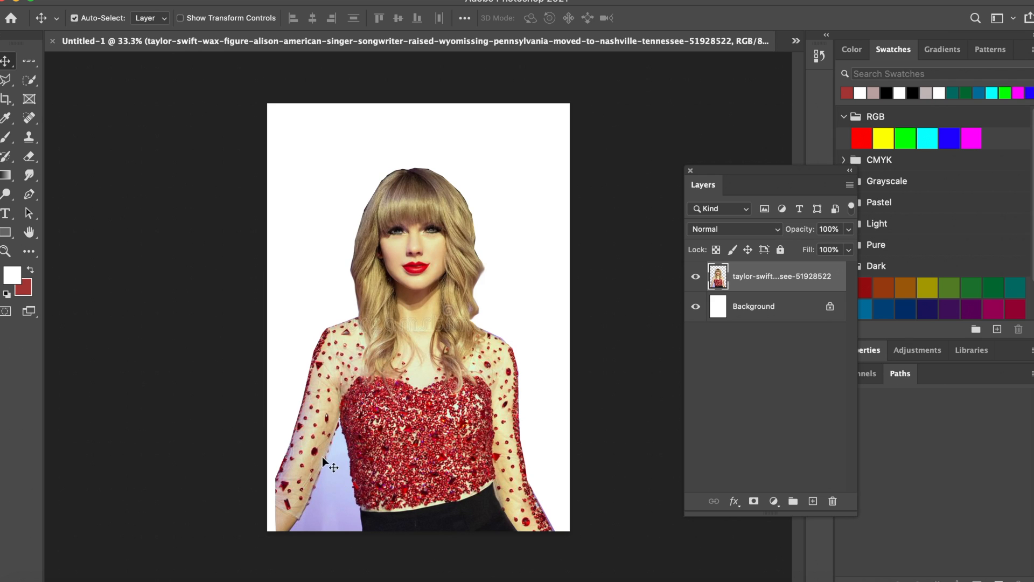
left_click(10, 81)
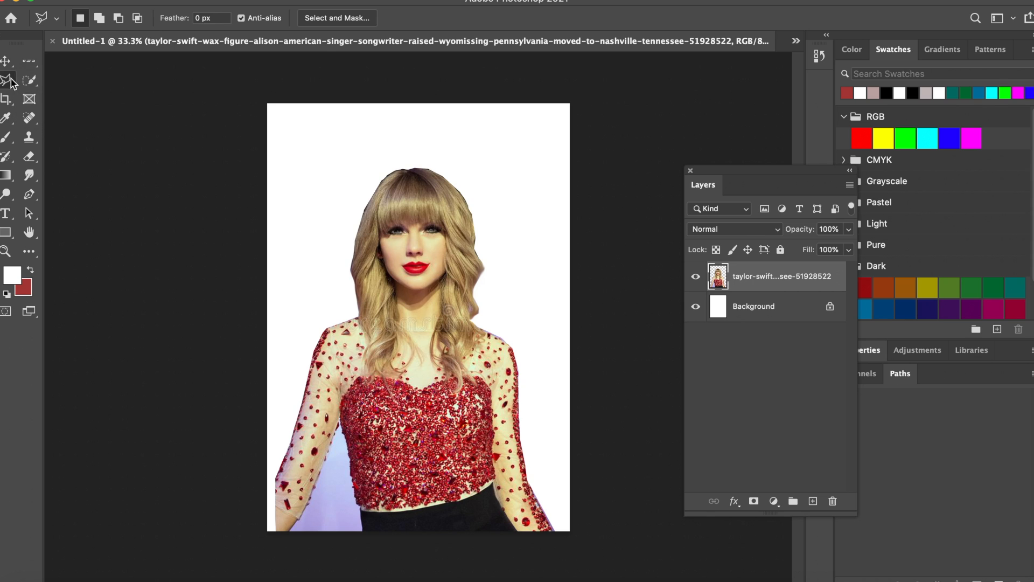
left_click(29, 80)
left_click(86, 93)
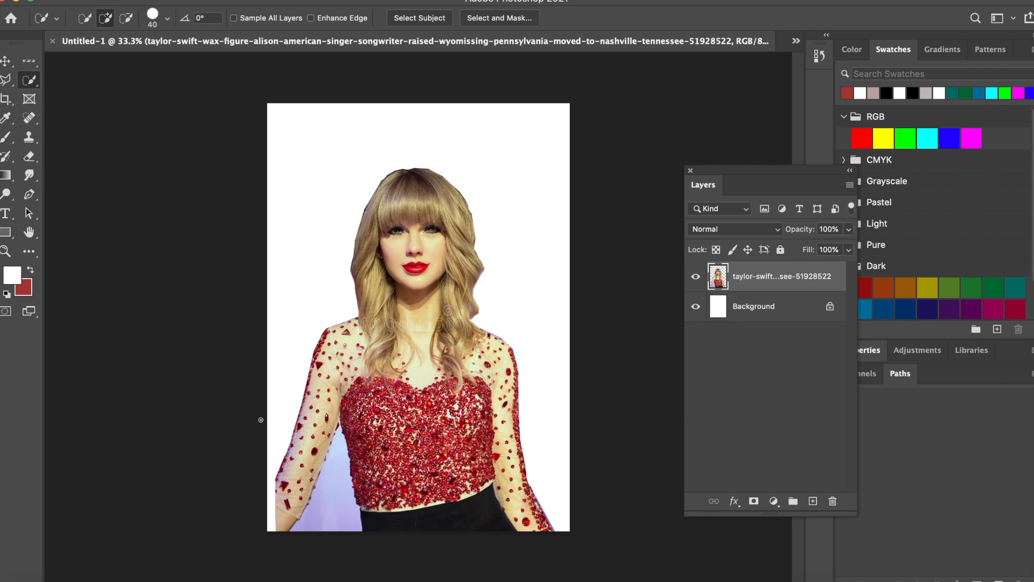
mouse_move(343, 485)
left_mouse_down()
mouse_move(332, 516)
mouse_move(340, 509)
left_mouse_up()
key("Delete")
key("super+d")
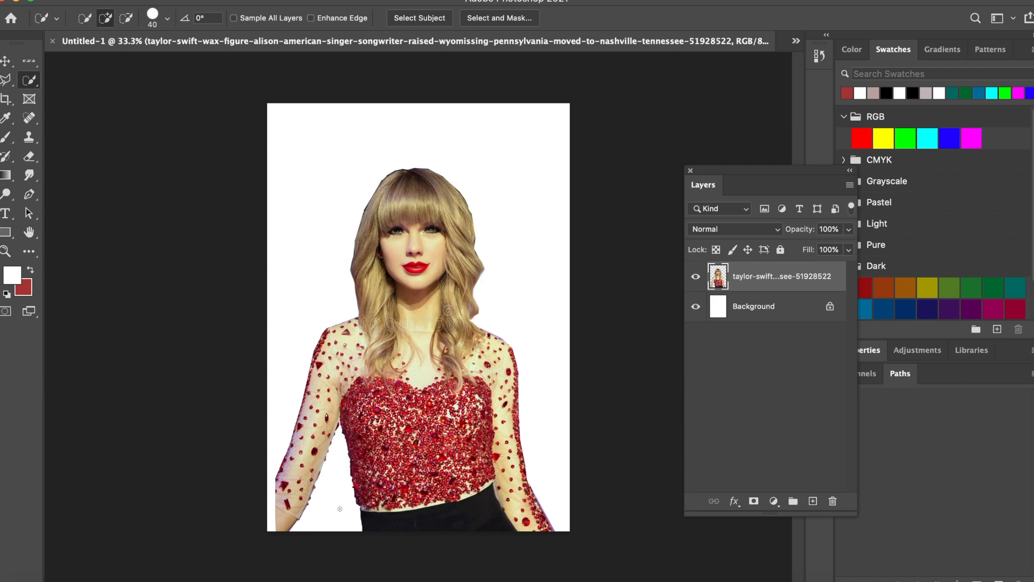
Create a new layer and fill it with a linear white-to-red gradient running from the poster's lower-left corner to its upper-right corner
left_click(813, 502)
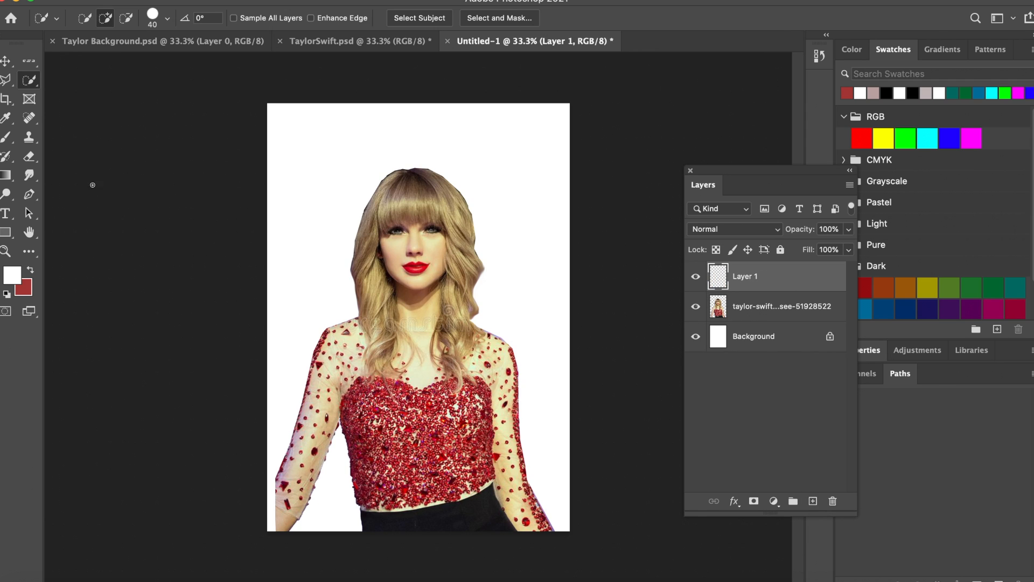
left_click(6, 175)
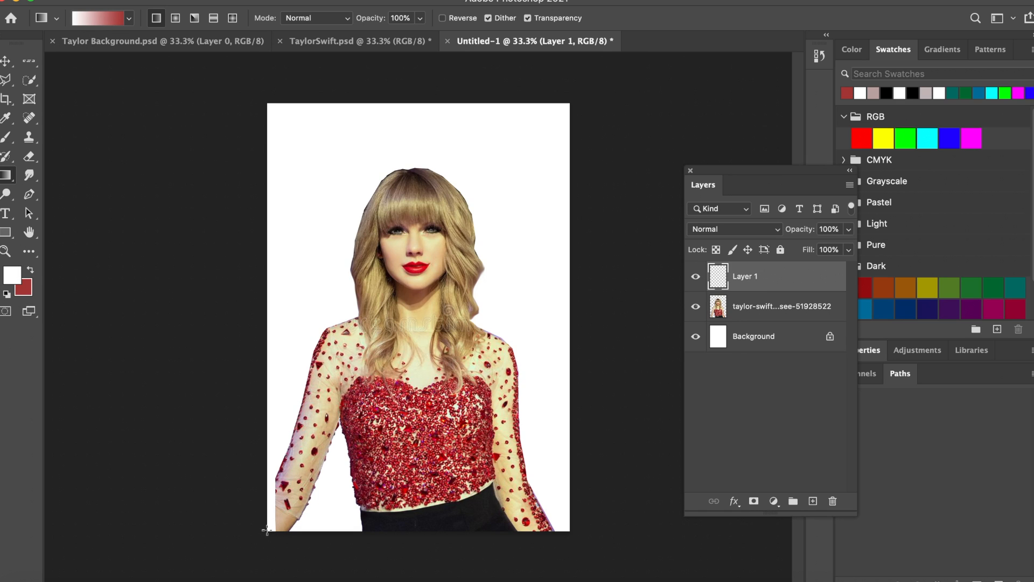
left_click_drag(271, 528, 563, 110)
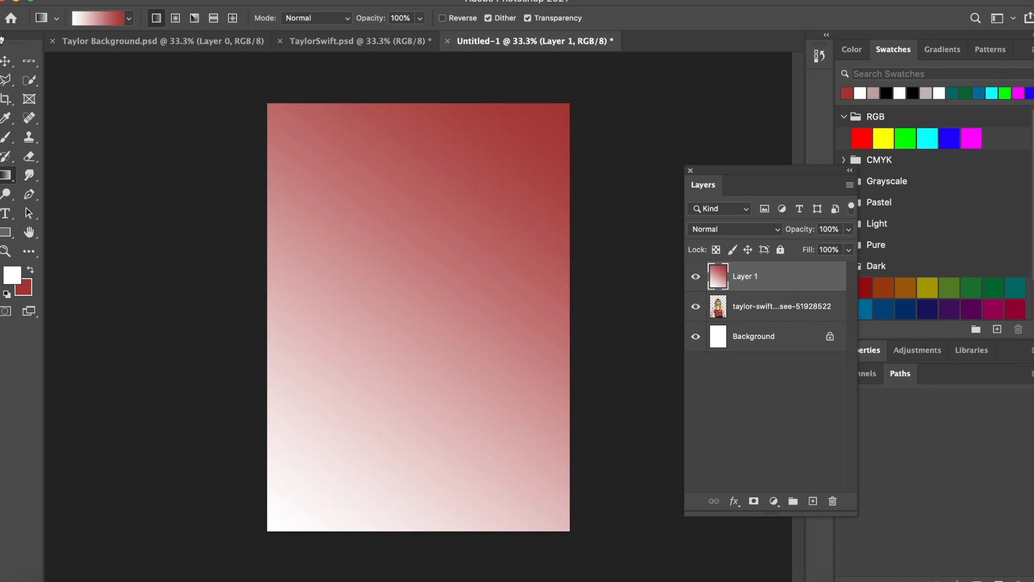
Place the gradient layer directly beneath the singer's photo layer and shift the singer slightly to the left on the poster
left_click(6, 60)
left_click_drag(781, 286, 777, 321)
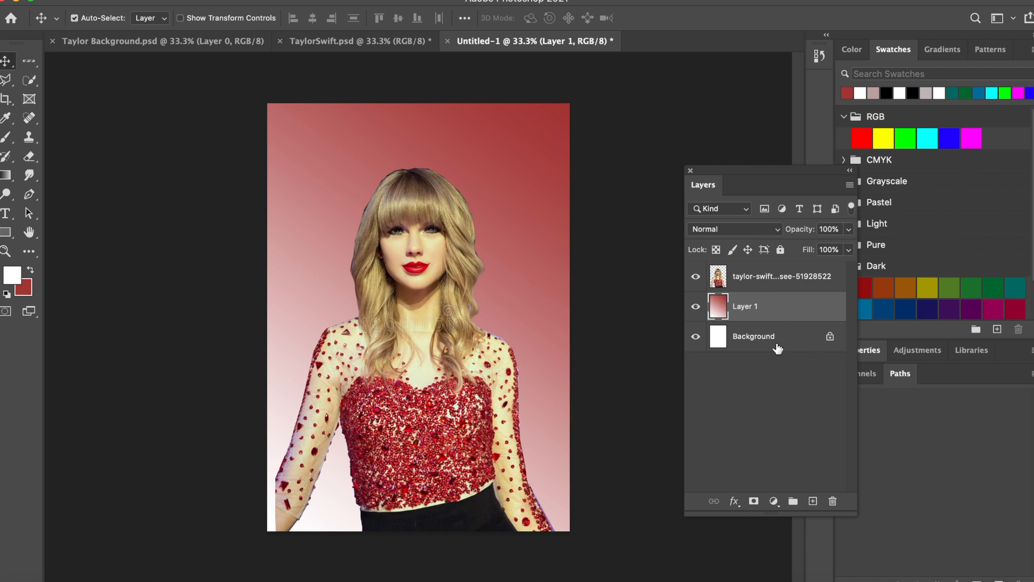
left_click(768, 285)
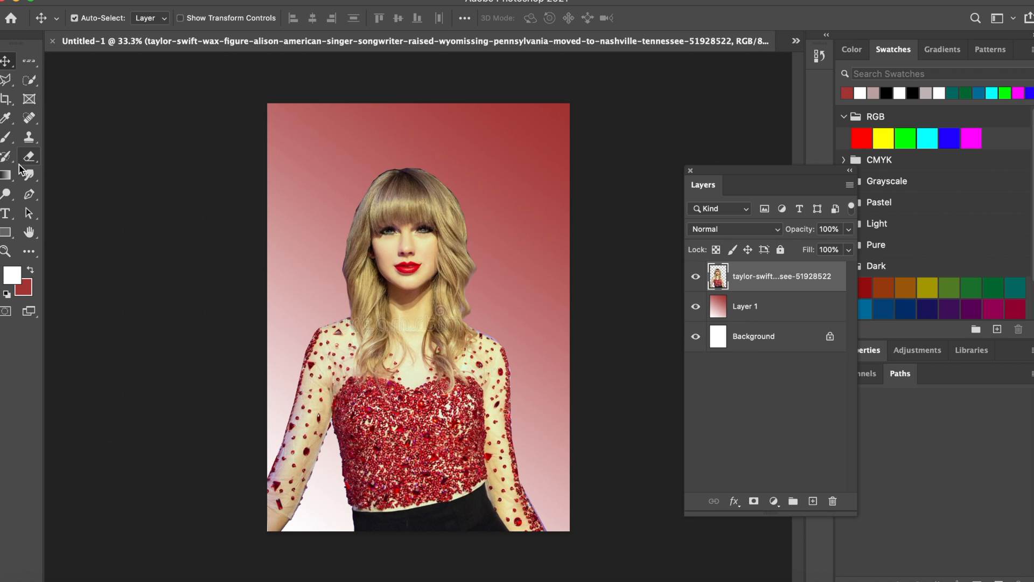
Add the title text "Taylor" in the Impact font near the top of the poster
key("t")
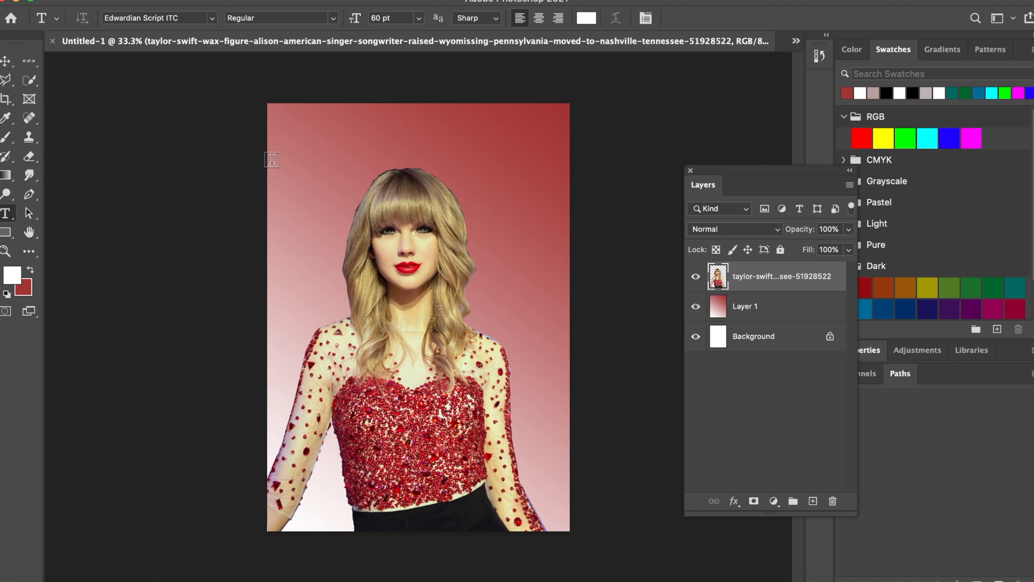
left_click(324, 135)
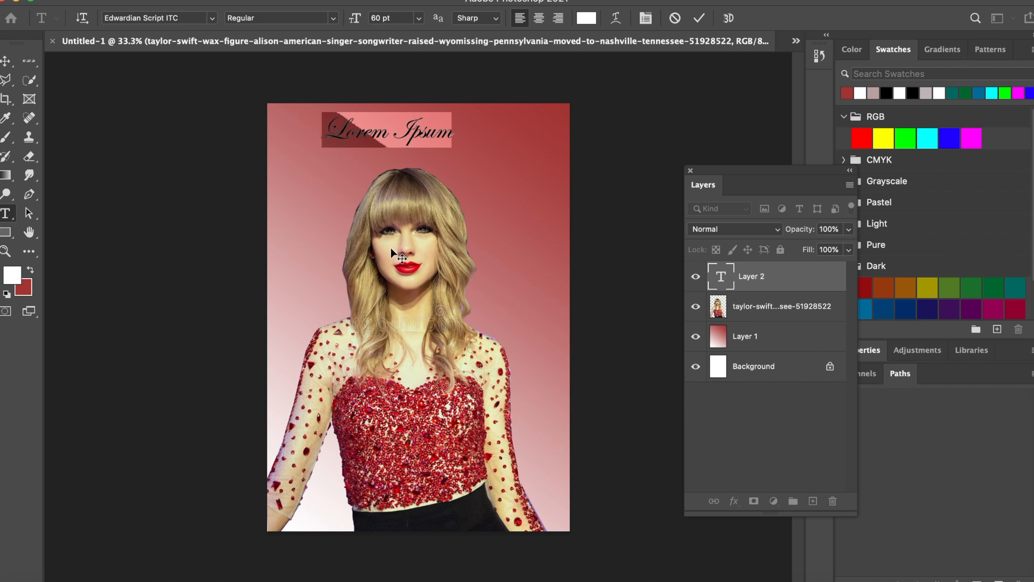
left_click(181, 18)
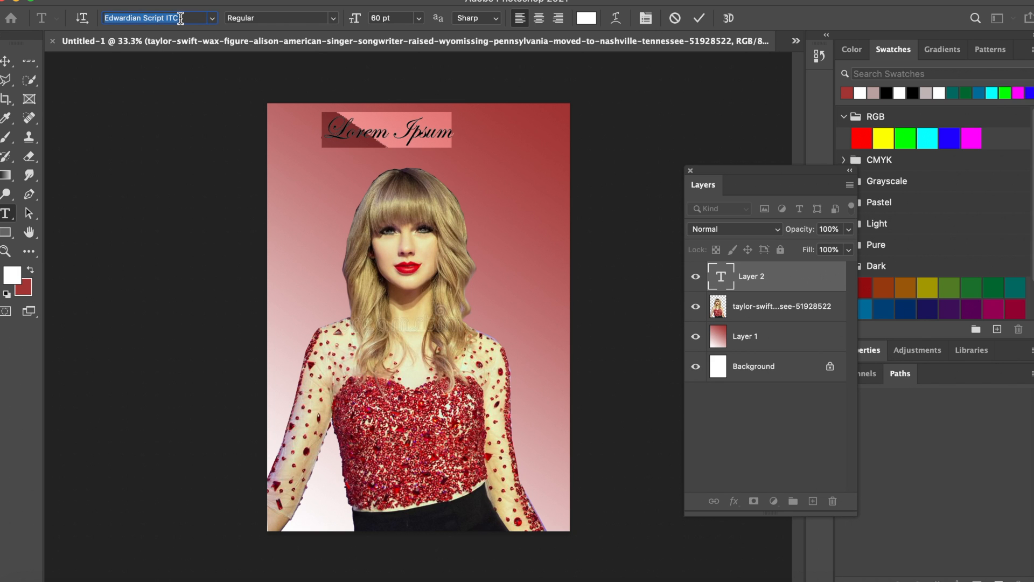
left_click(211, 18)
type("imp")
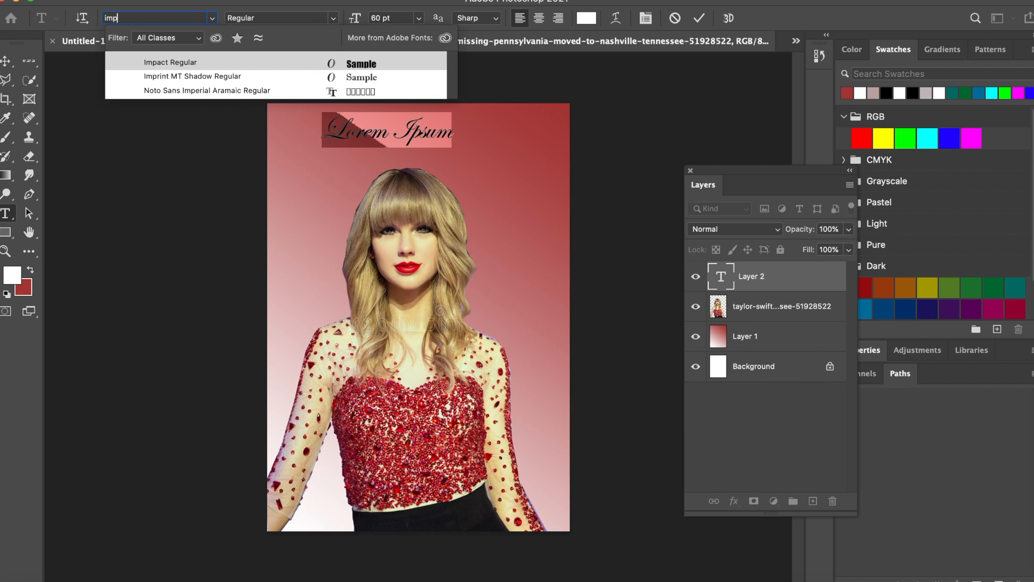
key("Return")
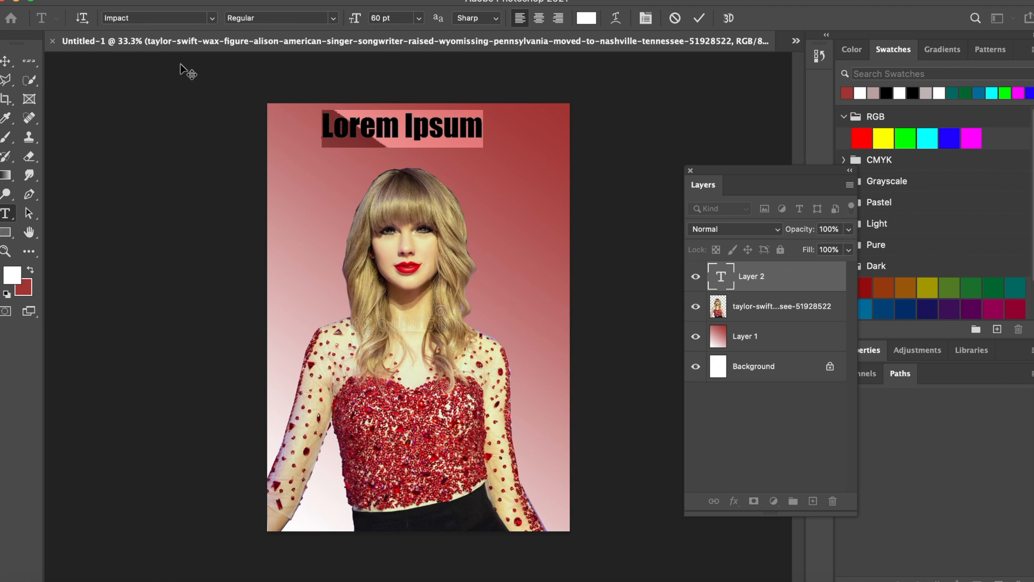
type("T")
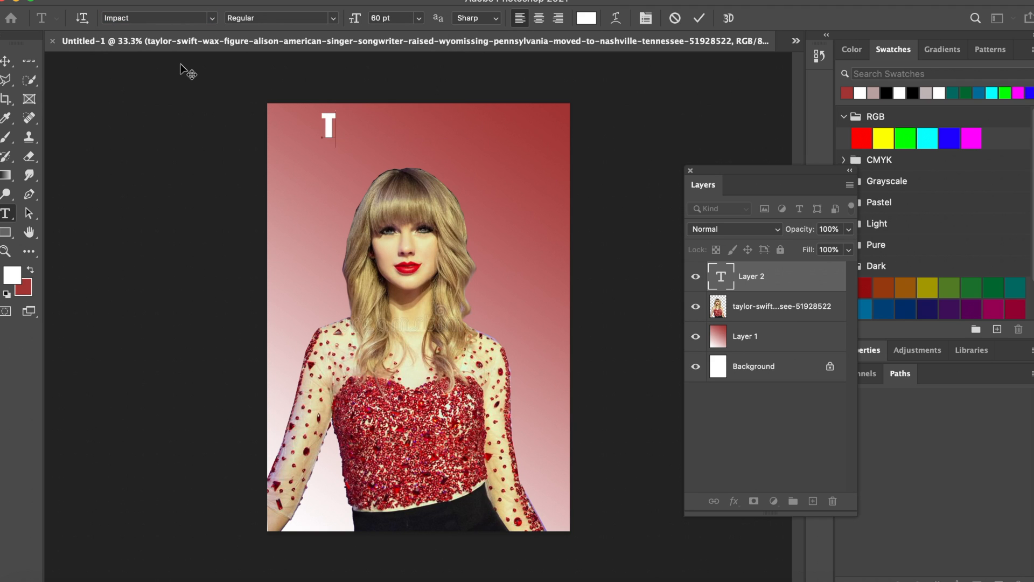
type("aylor")
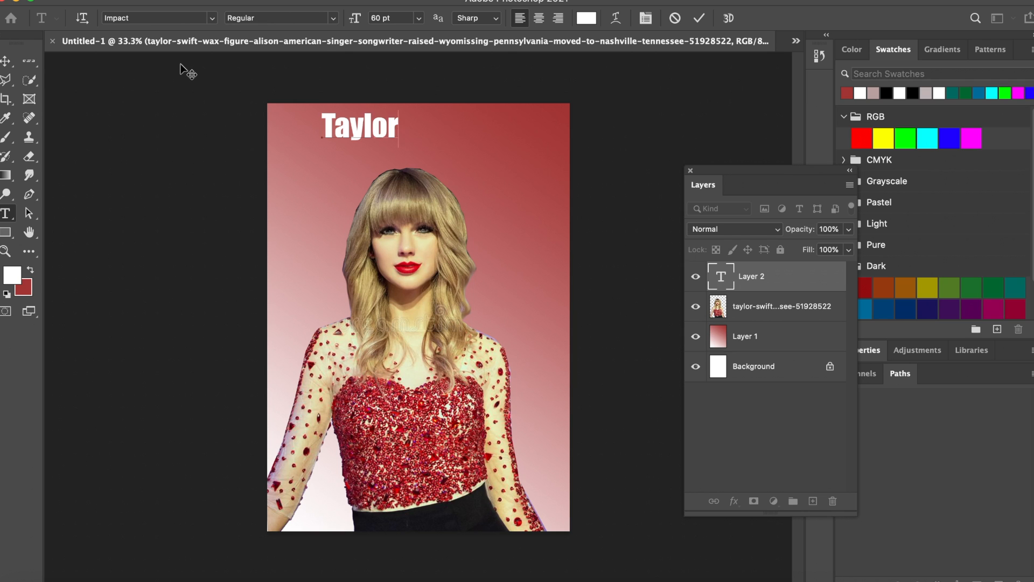
left_click(12, 65)
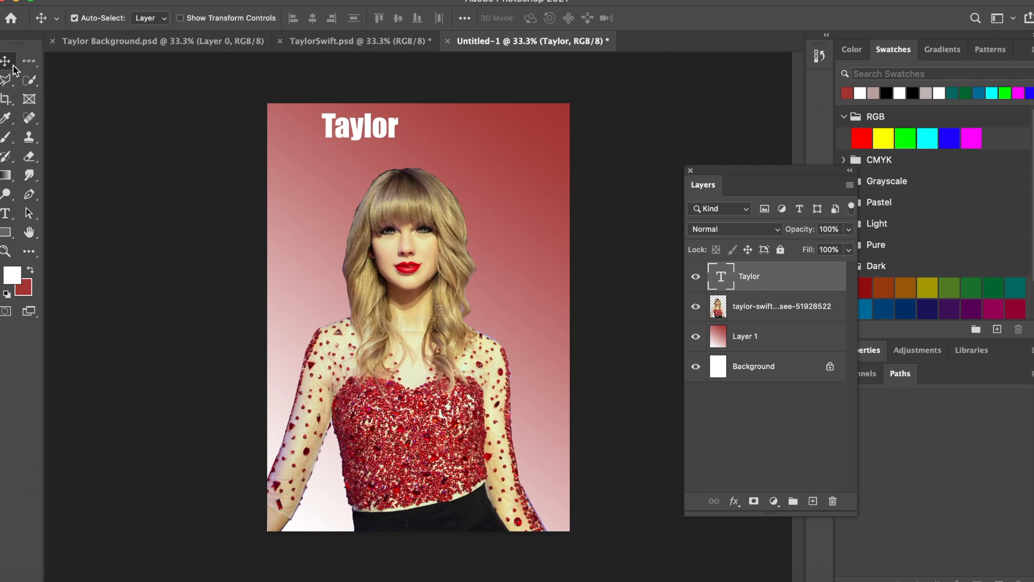
Scale the "Taylor" title to about 317% across the poster's top and place its layer behind the singer
key("ctrl+t")
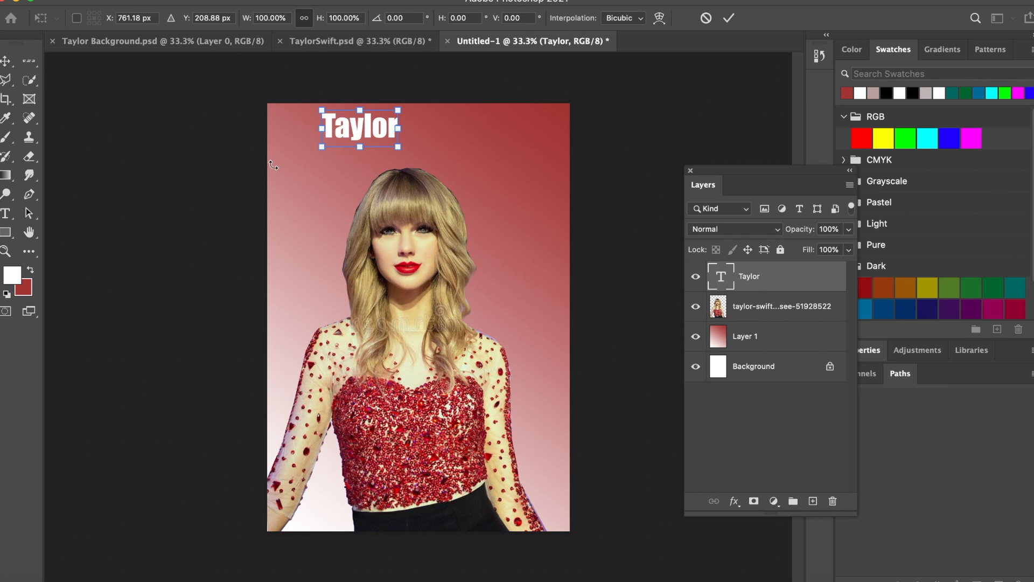
left_click_drag(401, 147, 575, 249)
left_click_drag(425, 170, 403, 171)
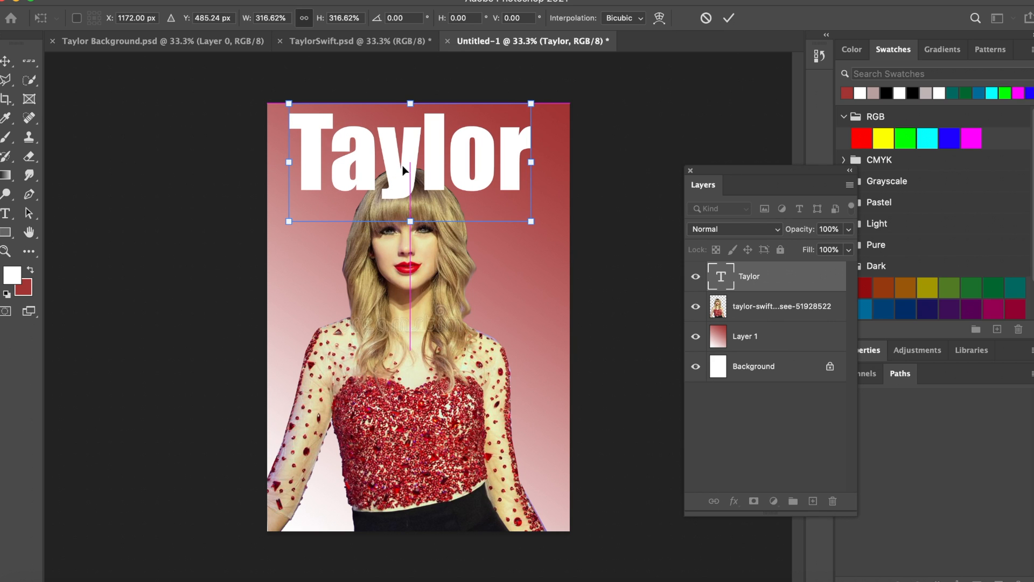
key("Return")
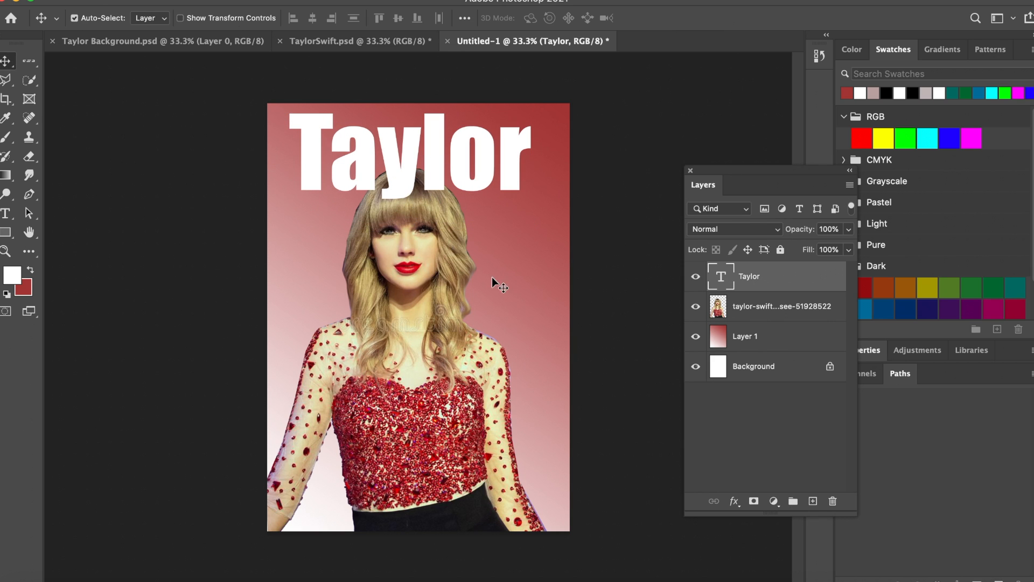
left_click_drag(807, 276, 807, 318)
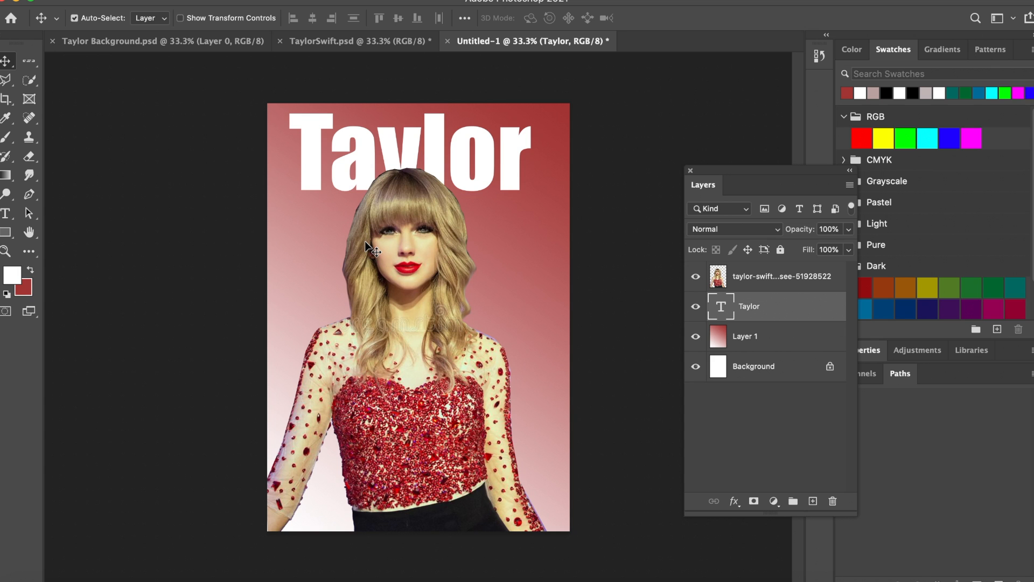
Add a second text layer reading "Swift" in the Edwardian Script ITC font beside the singer's face
key("t")
left_click(324, 273)
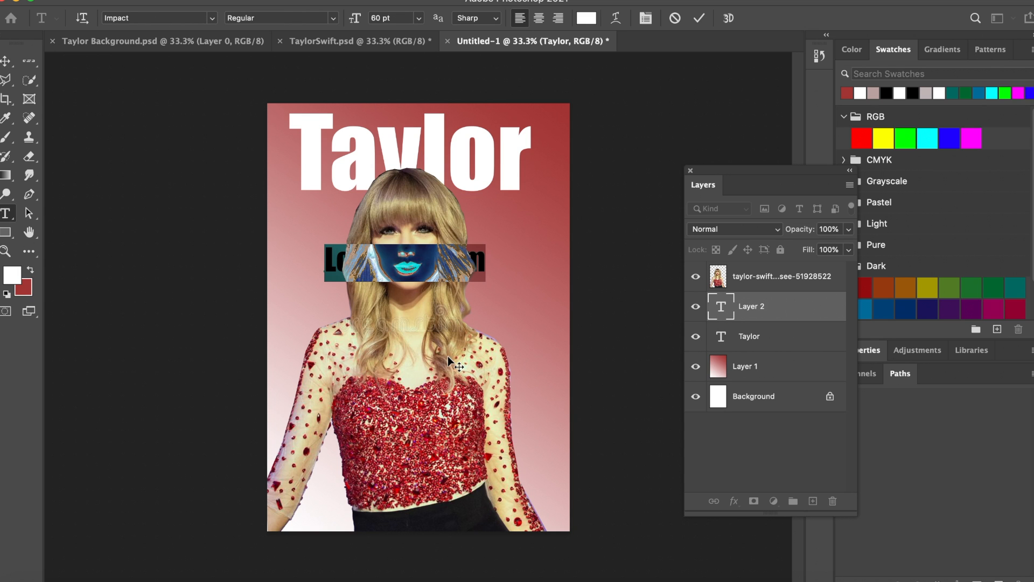
left_click(170, 17)
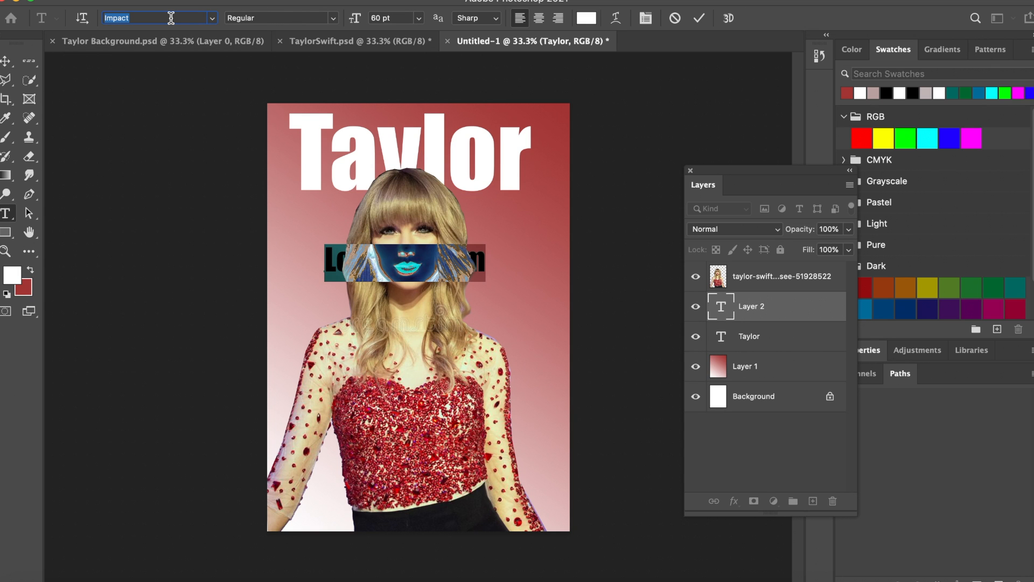
type("edw")
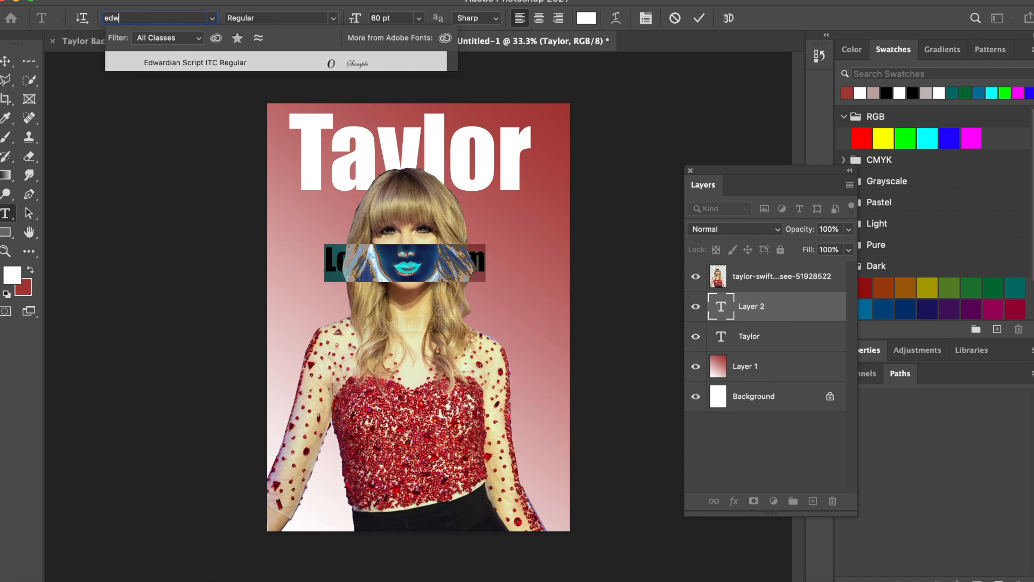
key("Return")
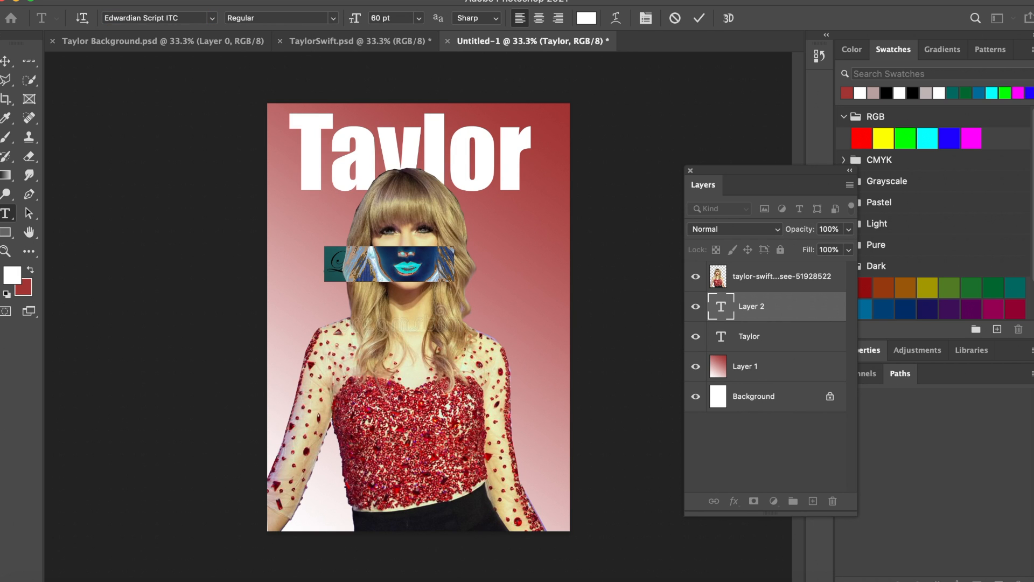
type("S")
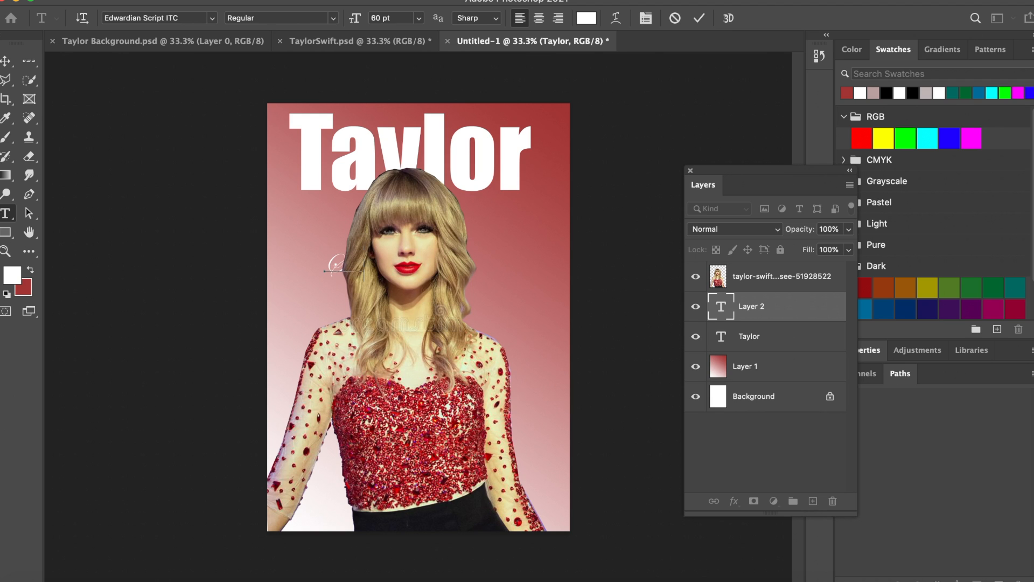
type("wift")
left_click(6, 61)
Enlarge the "Swift" text to about 576%, rotate it slightly counterclockwise and bring its layer in front of the singer
key("super+t")
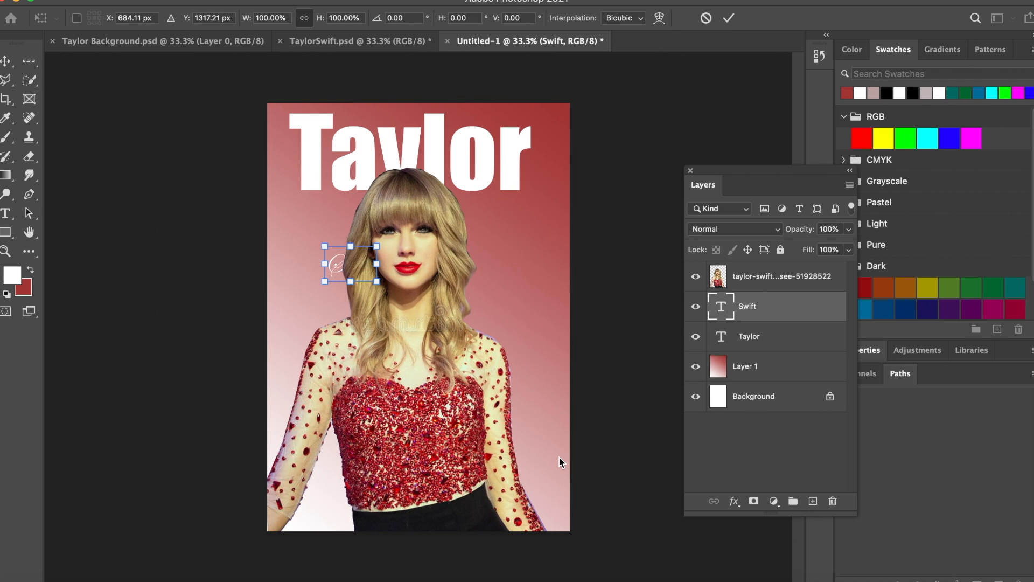
left_click_drag(379, 280, 584, 395)
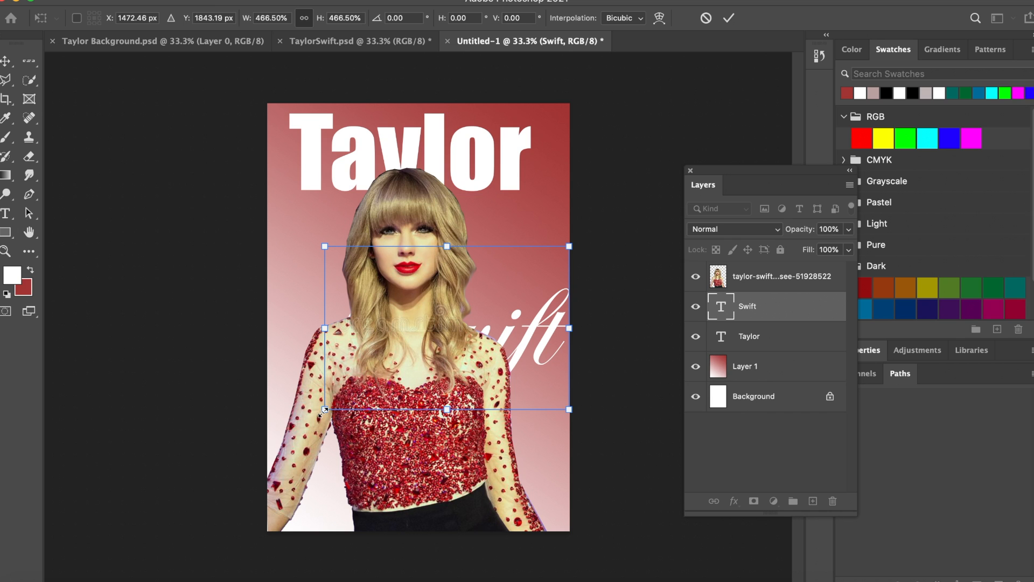
left_click_drag(318, 414, 257, 441)
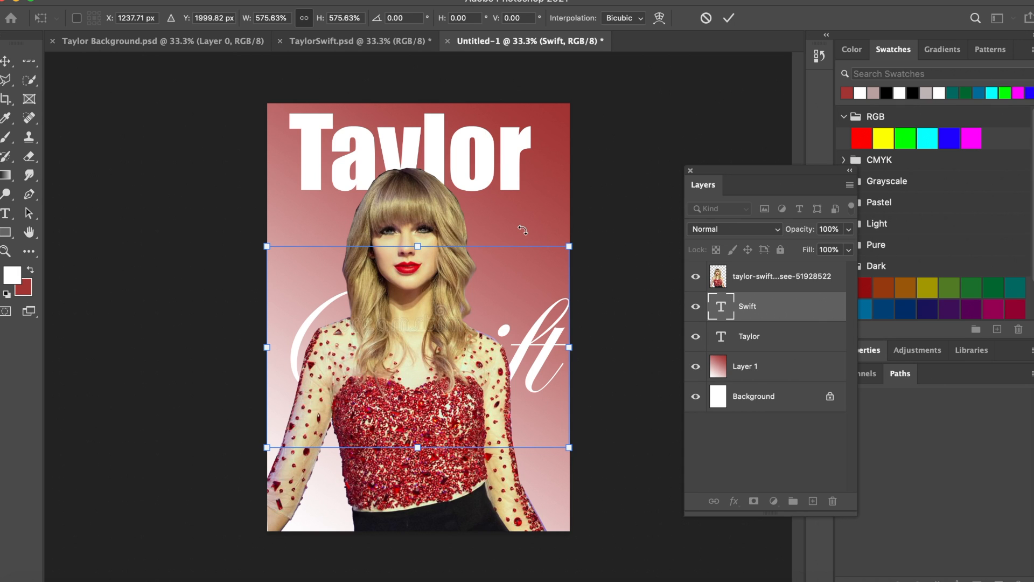
left_click_drag(523, 226, 507, 184)
left_click(10, 65)
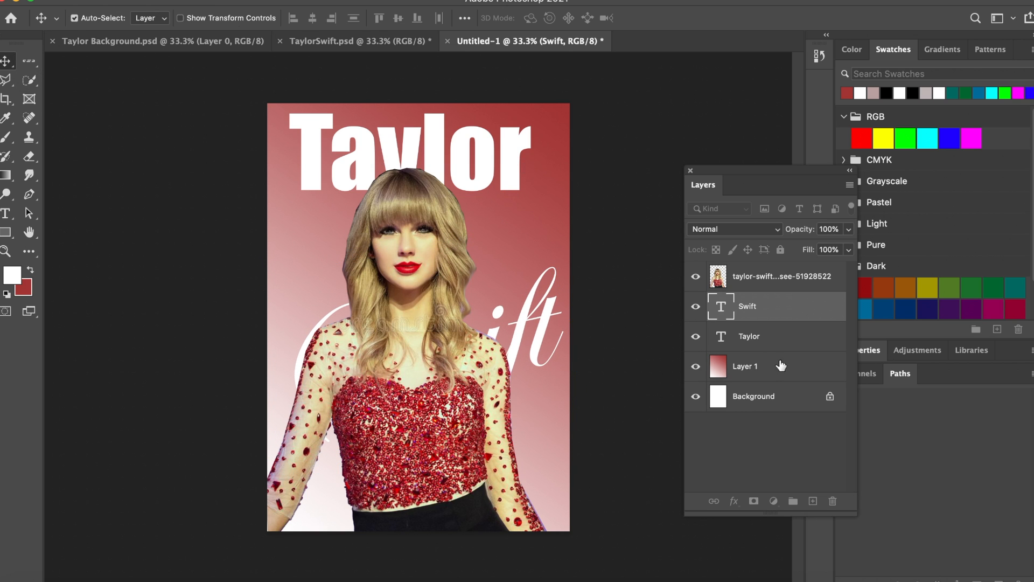
left_click_drag(796, 307, 802, 279)
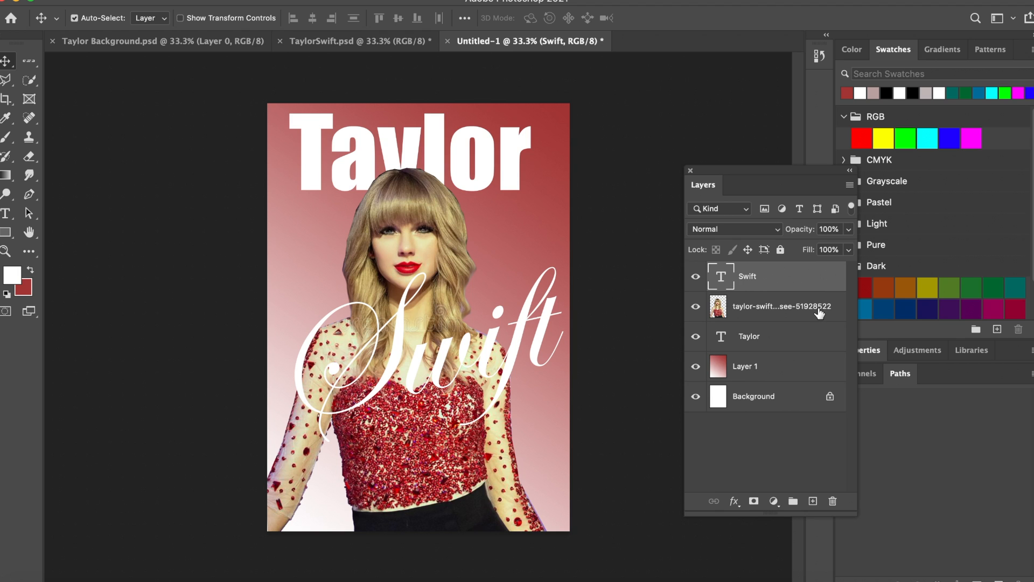
Apply a Multiply drop shadow to the "Taylor" text layer with its opacity set to 69%
left_click(796, 341)
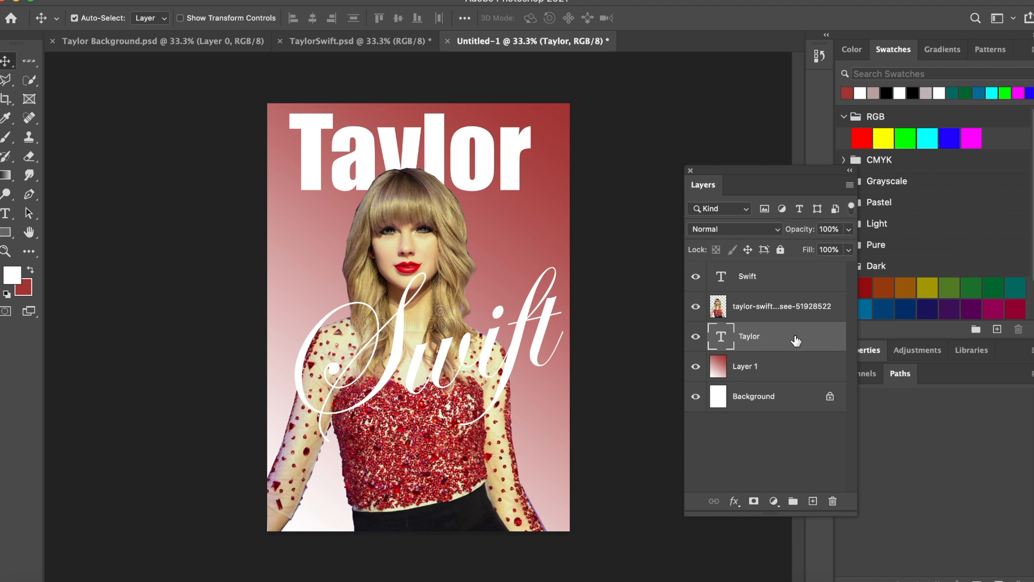
double_click(831, 338)
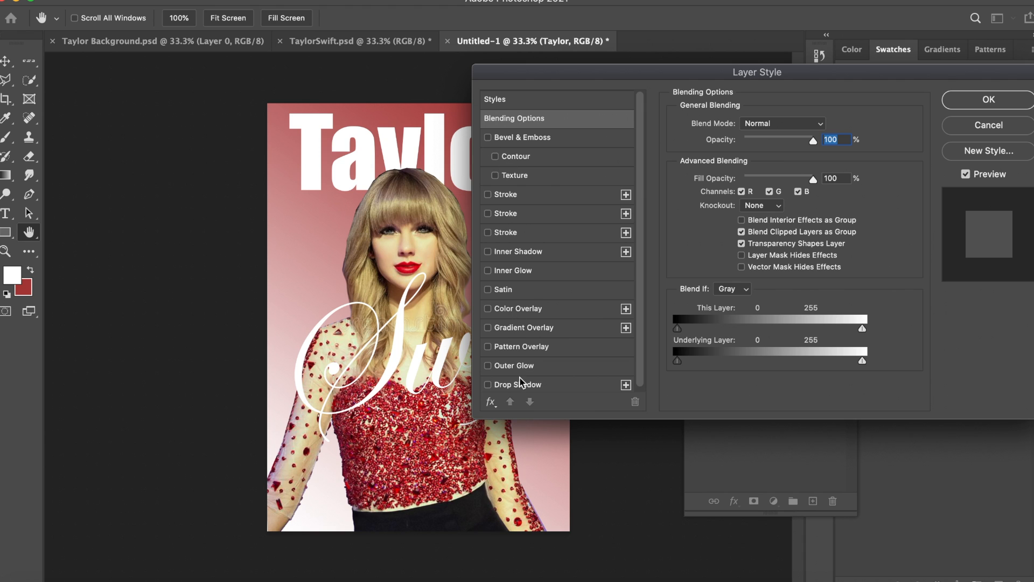
left_click(488, 385)
left_click(558, 385)
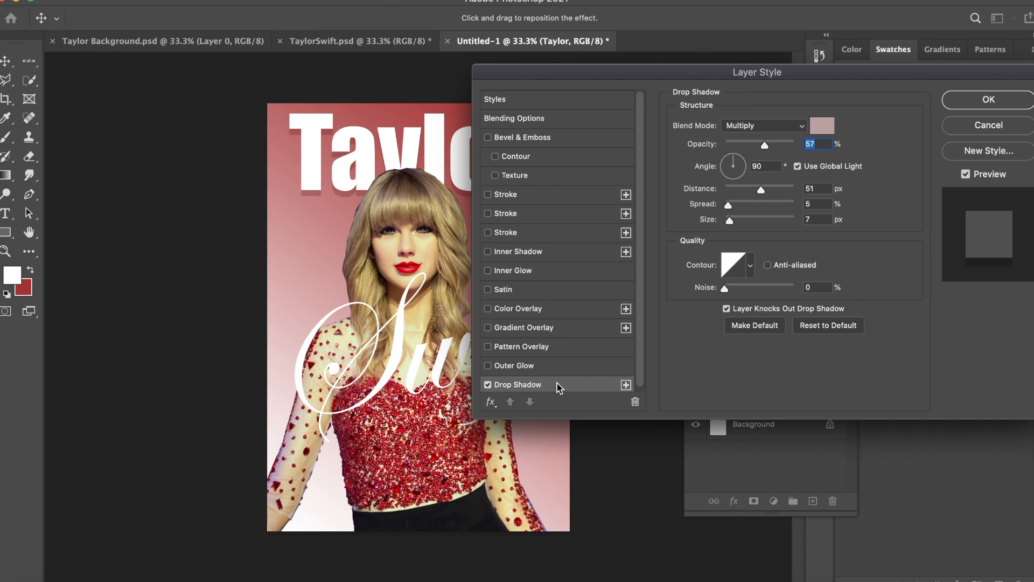
mouse_move(765, 146)
left_mouse_down()
mouse_move(745, 143)
mouse_move(812, 147)
mouse_move(767, 147)
left_mouse_up()
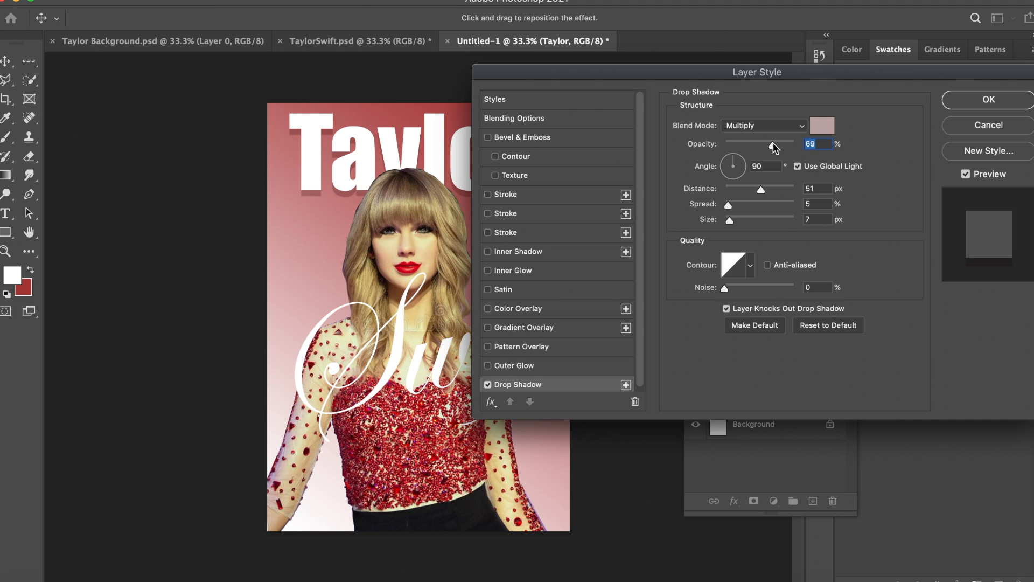
left_click(979, 106)
Add a 10 px inside Stroke in dusty pink (#bc9595) to the "Swift" text layer
left_click(774, 293)
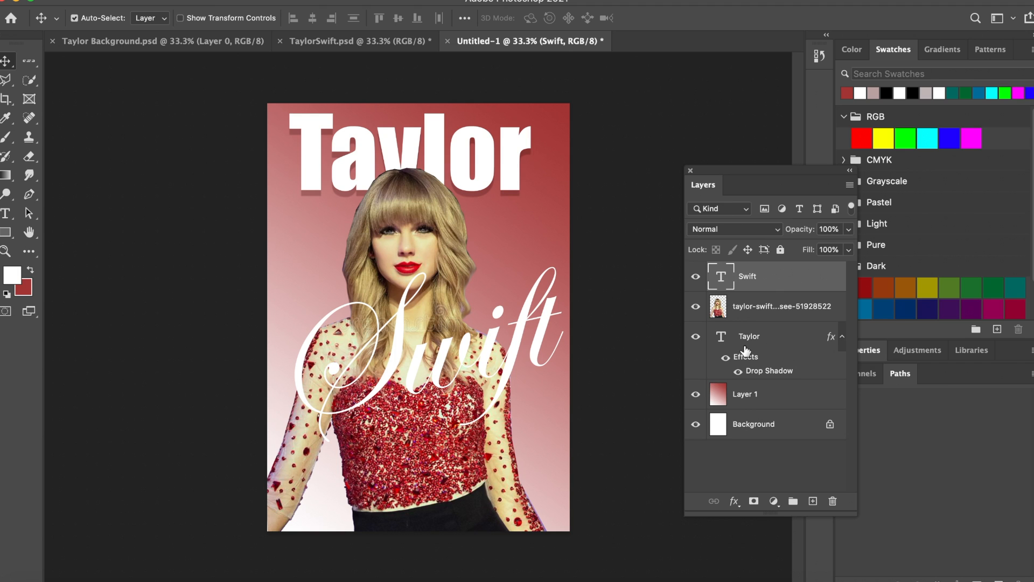
double_click(822, 283)
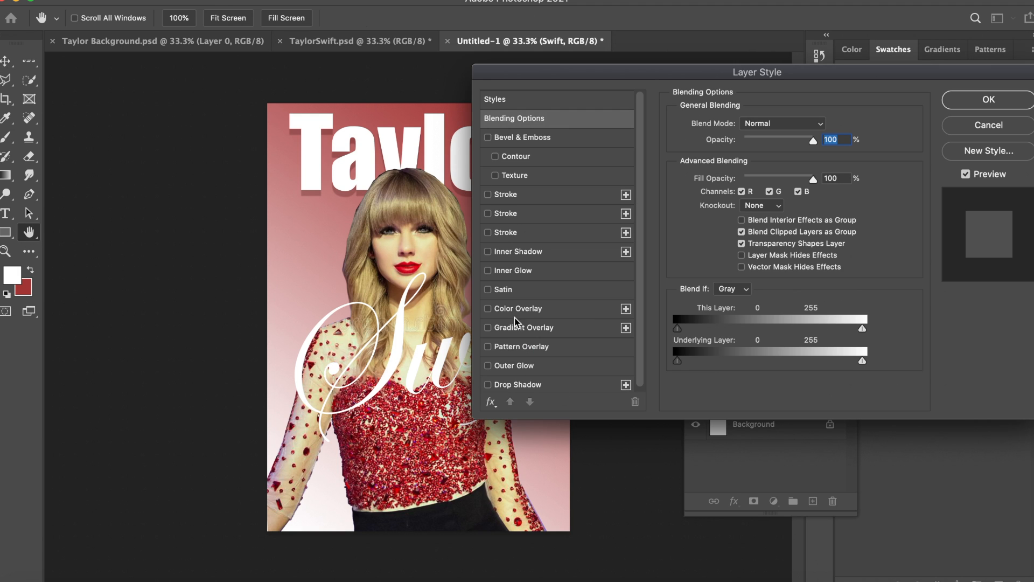
left_click(524, 196)
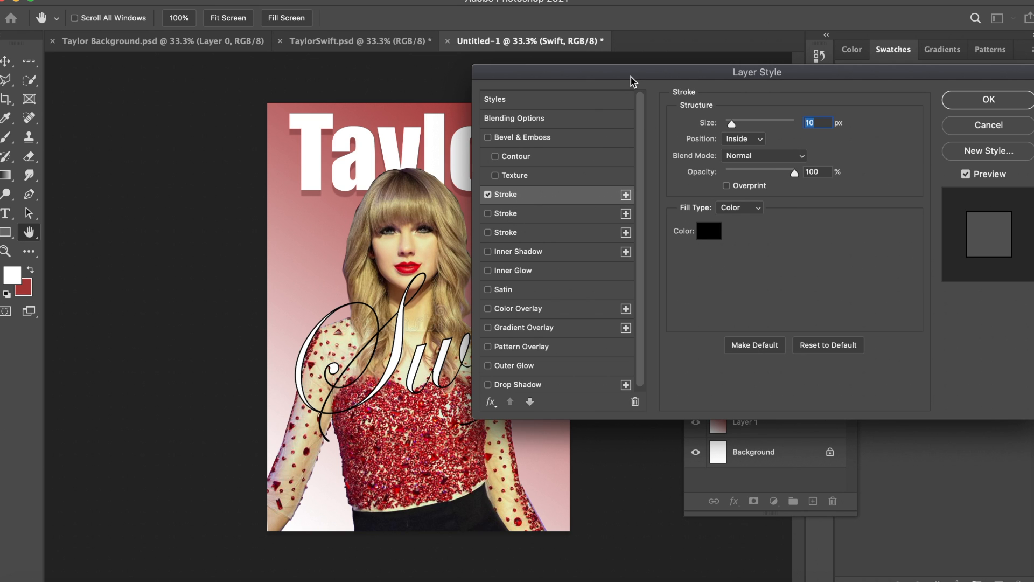
left_click_drag(636, 76, 808, 50)
left_click(887, 211)
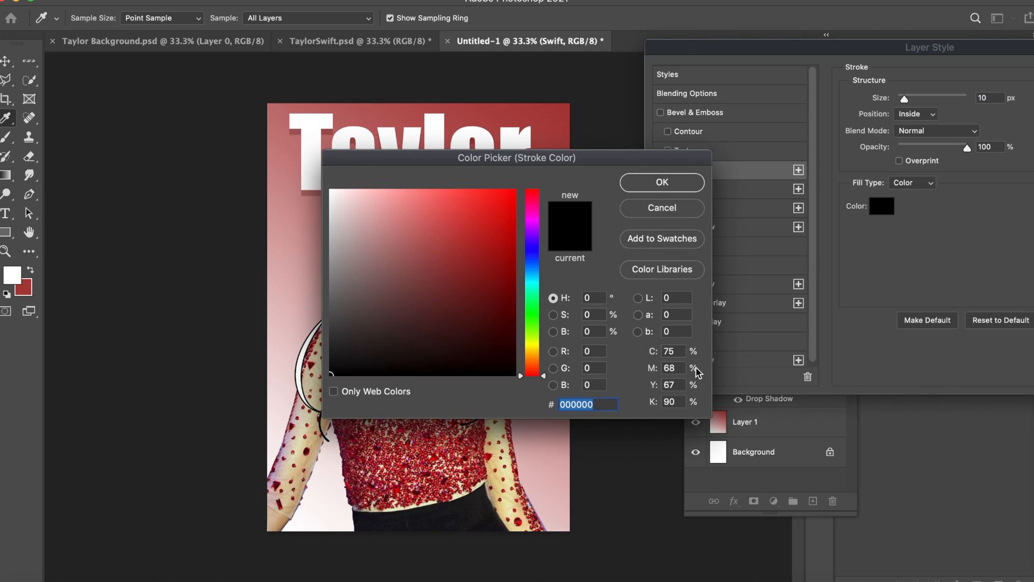
left_click(368, 238)
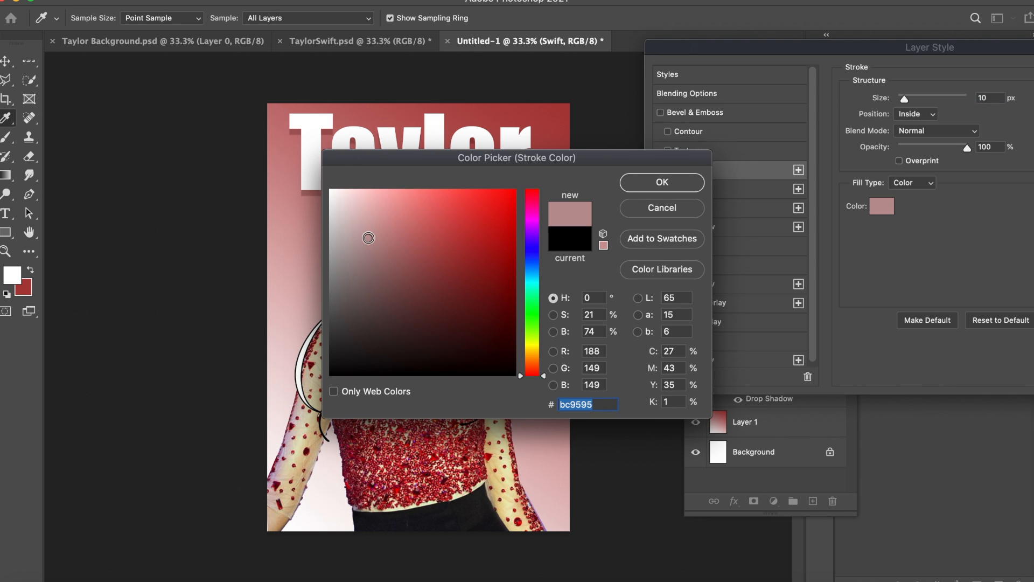
left_click(659, 185)
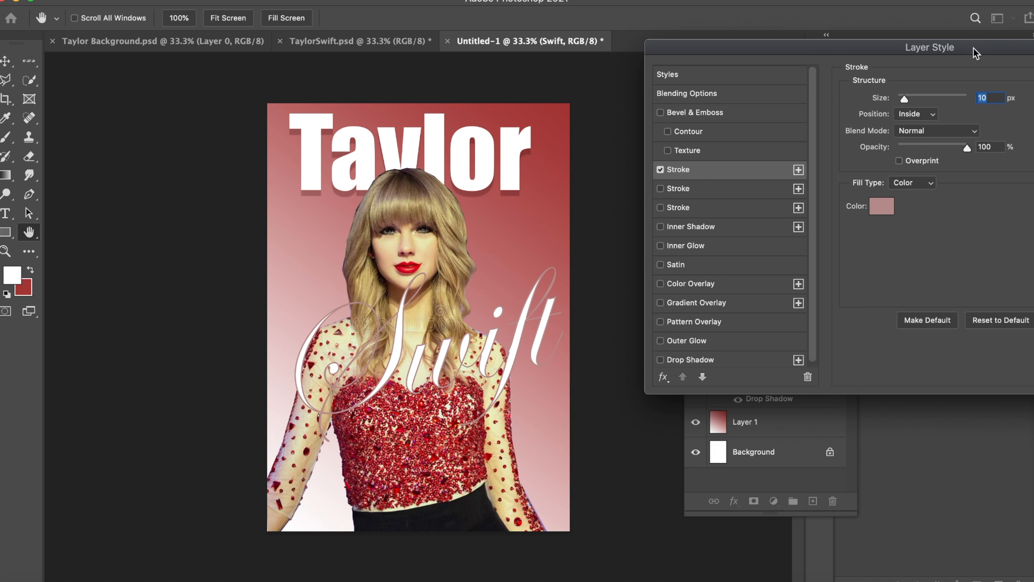
left_click_drag(976, 53, 708, 56)
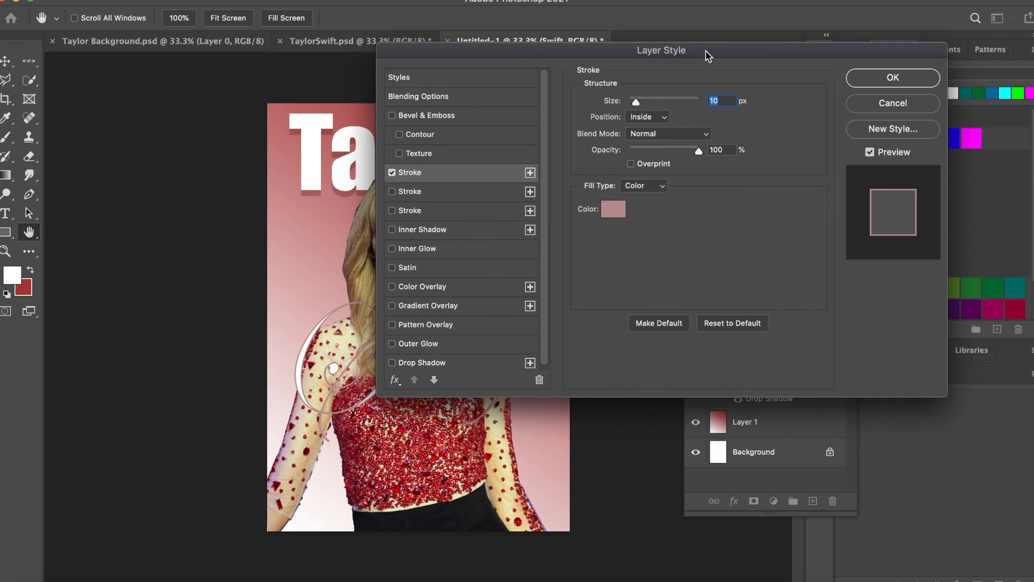
left_click(911, 82)
Try the "Swift" layer at 58% opacity, view the poster unobstructed and restore the opacity to 100%
left_click(849, 230)
mouse_move(835, 246)
left_mouse_down()
mouse_move(813, 247)
mouse_move(821, 254)
left_mouse_up()
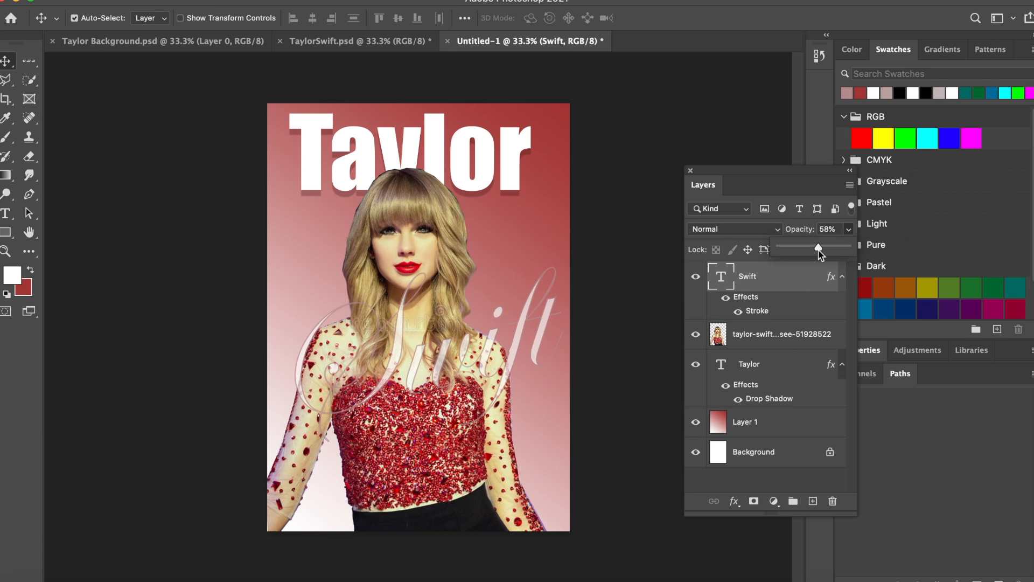
left_click(853, 175)
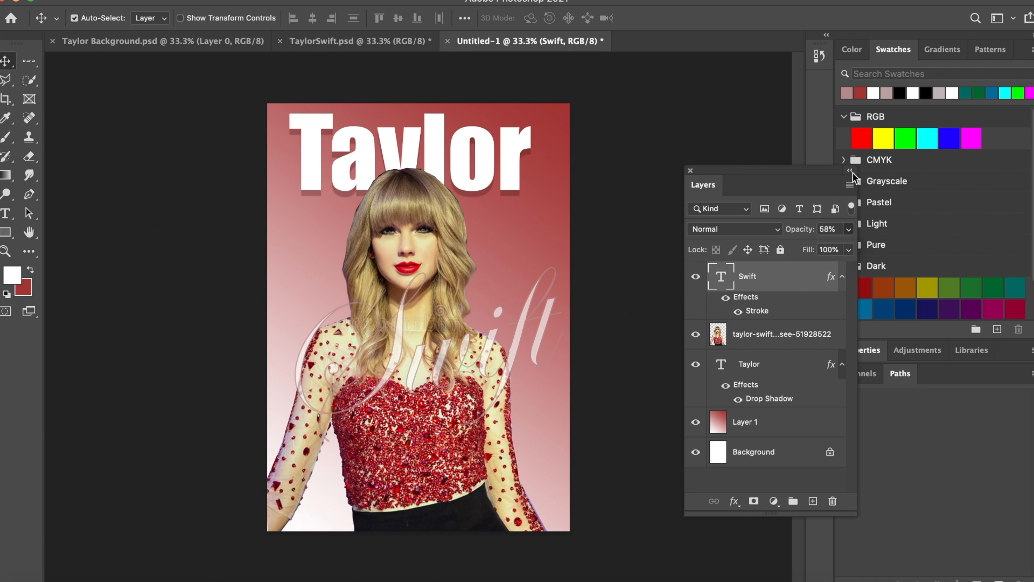
left_click(851, 171)
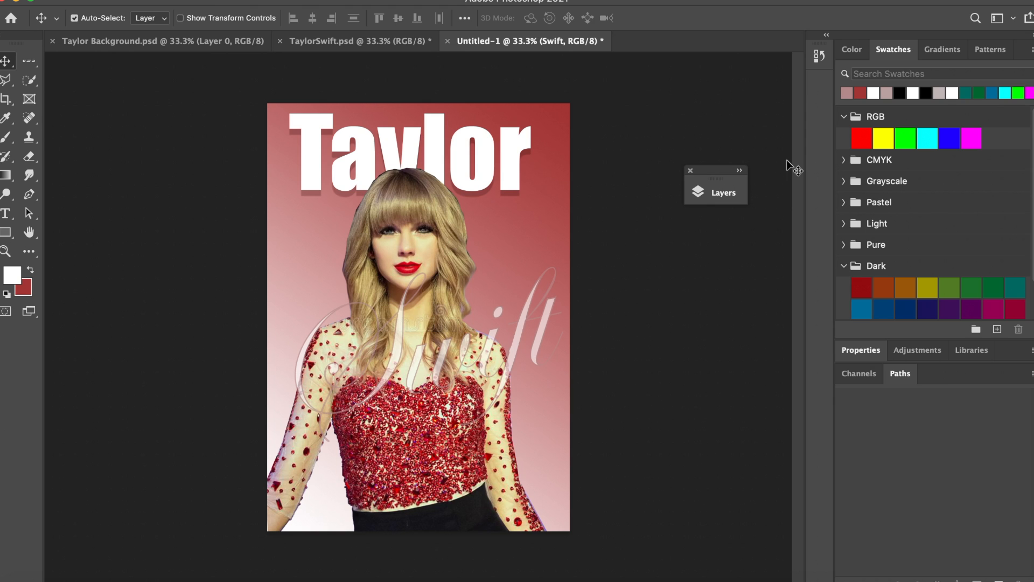
left_click(722, 193)
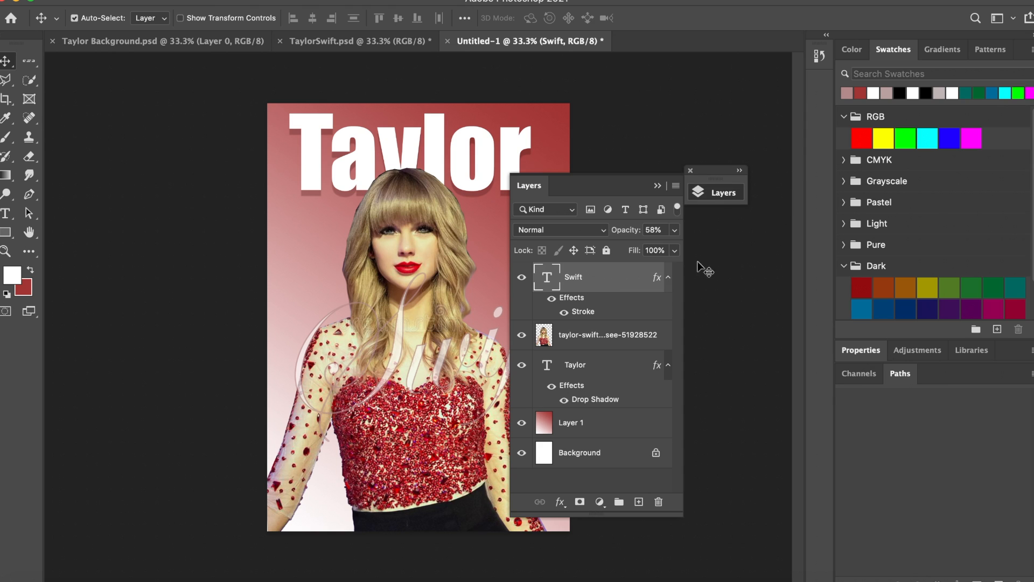
left_click_drag(674, 236, 702, 249)
left_click_drag(641, 179, 776, 178)
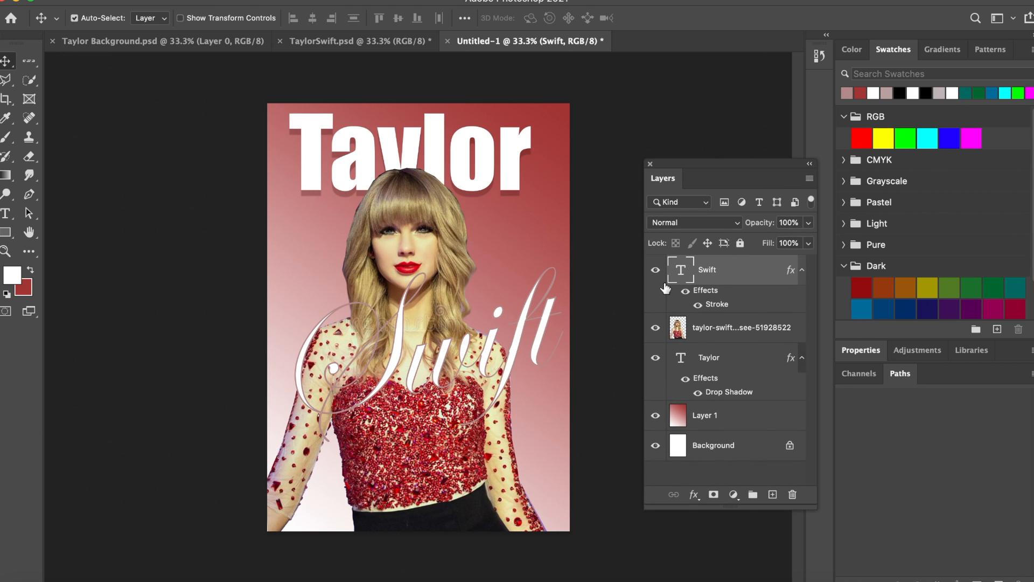
Move the "Swift" text slightly down and to the left across the singer and set its layer's opacity to 60%
left_click_drag(521, 342, 494, 365)
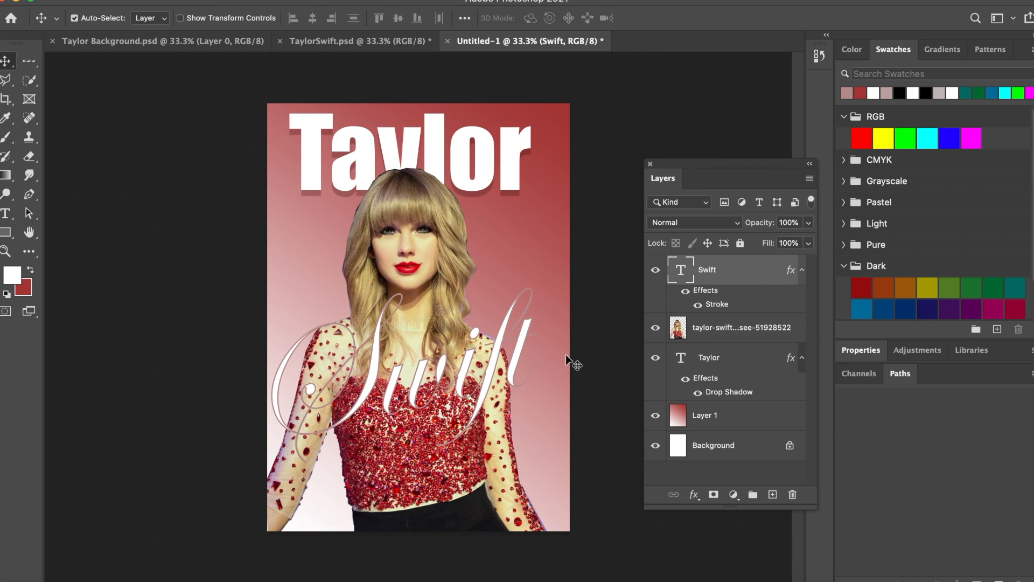
left_click(808, 223)
left_click(780, 240)
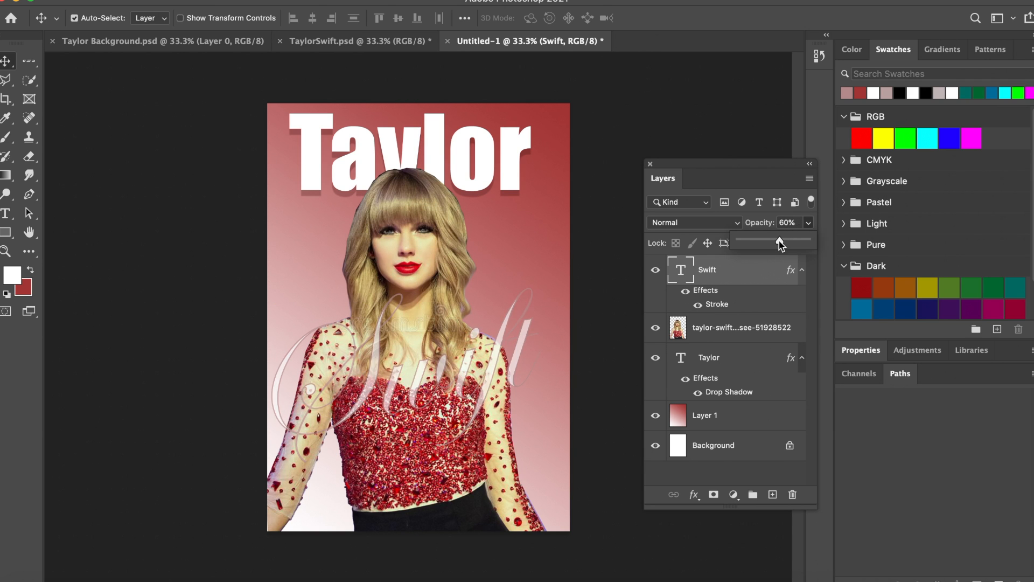
left_click(809, 164)
left_click(810, 164)
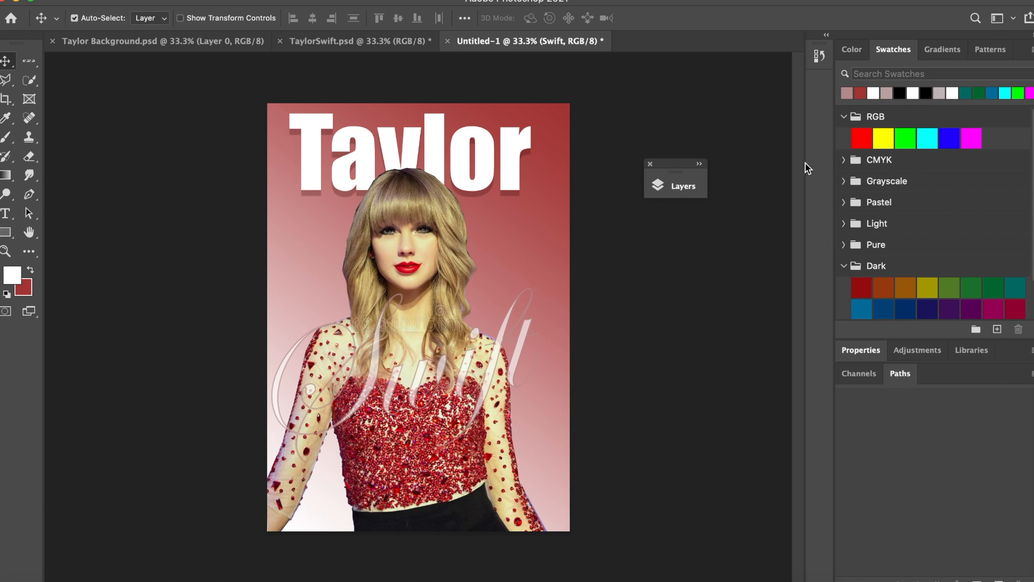